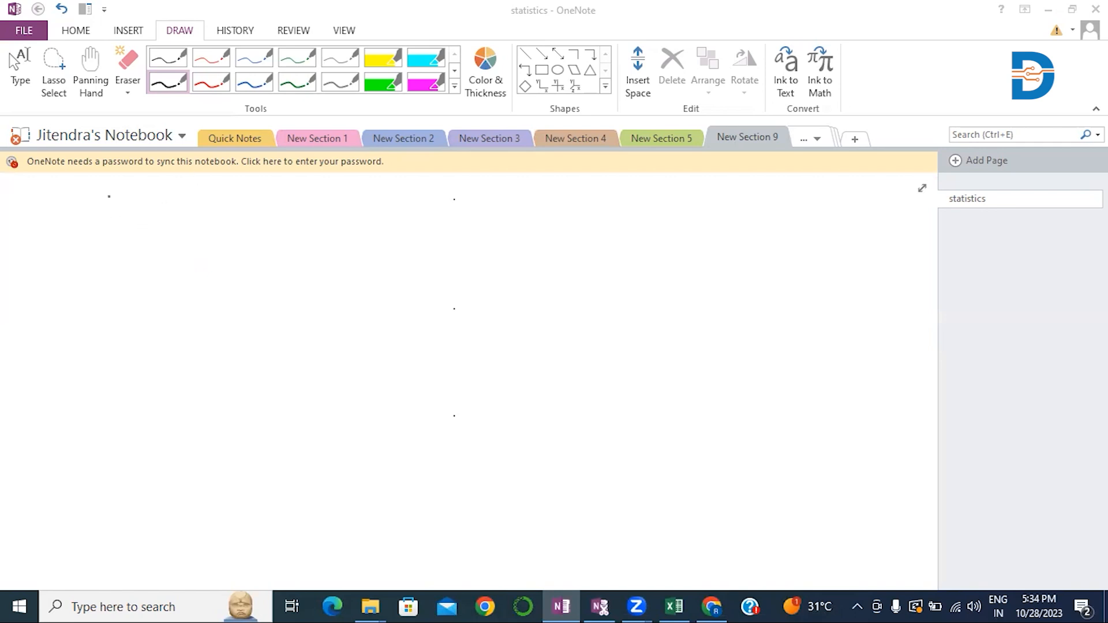
Step: Handwrite the heading "Histogram" in black ink at the top of the statistics page
{"action": "mouse_move", "coordinate": [107, 208]}
{"action": "left_mouse_down"}
{"action": "mouse_move", "coordinate": [133, 191]}
{"action": "mouse_move", "coordinate": [115, 219]}
{"action": "left_mouse_up"}
{"action": "mouse_move", "coordinate": [127, 179]}
{"action": "left_mouse_down"}
{"action": "mouse_move", "coordinate": [131, 215]}
{"action": "mouse_move", "coordinate": [196, 215]}
{"action": "left_mouse_up"}
{"action": "left_click", "coordinate": [194, 192]}
{"action": "left_click", "coordinate": [201, 213]}
{"action": "mouse_move", "coordinate": [219, 197]}
{"action": "left_mouse_down"}
{"action": "mouse_move", "coordinate": [254, 231]}
{"action": "mouse_move", "coordinate": [249, 202]}
{"action": "left_mouse_up"}
{"action": "mouse_move", "coordinate": [271, 216]}
{"action": "left_mouse_down"}
{"action": "mouse_move", "coordinate": [286, 196]}
{"action": "mouse_move", "coordinate": [315, 217]}
{"action": "mouse_move", "coordinate": [359, 212]}
{"action": "left_mouse_up"}
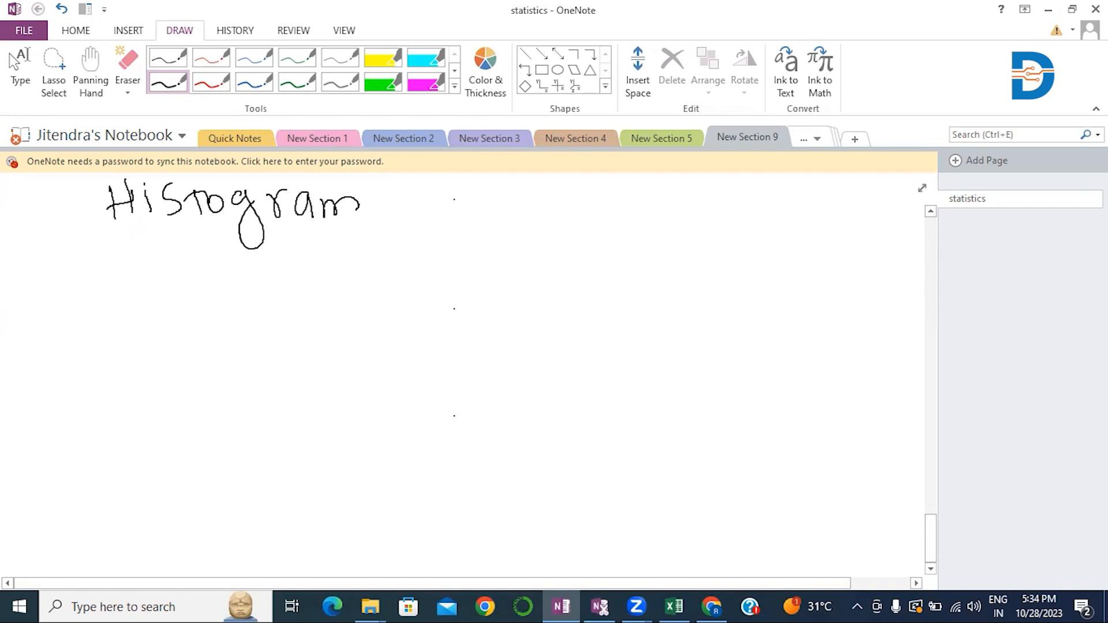
Step: Handwrite an arrow pointing at the Histogram heading, followed by the definition "Frequency of your data"
{"action": "mouse_move", "coordinate": [454, 203]}
{"action": "left_mouse_down"}
{"action": "mouse_move", "coordinate": [403, 216]}
{"action": "mouse_move", "coordinate": [431, 225]}
{"action": "left_mouse_up"}
{"action": "mouse_move", "coordinate": [475, 194]}
{"action": "left_mouse_down"}
{"action": "mouse_move", "coordinate": [475, 233]}
{"action": "mouse_move", "coordinate": [494, 212]}
{"action": "left_mouse_up"}
{"action": "mouse_move", "coordinate": [493, 225]}
{"action": "left_mouse_down"}
{"action": "mouse_move", "coordinate": [510, 209]}
{"action": "mouse_move", "coordinate": [536, 222]}
{"action": "left_mouse_up"}
{"action": "mouse_move", "coordinate": [542, 208]}
{"action": "left_mouse_down"}
{"action": "mouse_move", "coordinate": [530, 219]}
{"action": "mouse_move", "coordinate": [546, 245]}
{"action": "left_mouse_up"}
{"action": "mouse_move", "coordinate": [551, 209]}
{"action": "left_mouse_down"}
{"action": "mouse_move", "coordinate": [610, 219]}
{"action": "mouse_move", "coordinate": [707, 209]}
{"action": "left_mouse_up"}
{"action": "mouse_move", "coordinate": [705, 209]}
{"action": "left_mouse_down"}
{"action": "mouse_move", "coordinate": [725, 219]}
{"action": "mouse_move", "coordinate": [759, 209]}
{"action": "left_mouse_up"}
{"action": "mouse_move", "coordinate": [763, 193]}
{"action": "left_mouse_down"}
{"action": "mouse_move", "coordinate": [754, 254]}
{"action": "mouse_move", "coordinate": [783, 209]}
{"action": "left_mouse_up"}
{"action": "mouse_move", "coordinate": [786, 202]}
{"action": "left_mouse_down"}
{"action": "mouse_move", "coordinate": [818, 219]}
{"action": "mouse_move", "coordinate": [825, 198]}
{"action": "left_mouse_up"}
{"action": "left_click_drag", "start_coordinate": [853, 209], "coordinate": [857, 192]}
{"action": "mouse_move", "coordinate": [858, 192]}
{"action": "left_mouse_down"}
{"action": "mouse_move", "coordinate": [859, 225]}
{"action": "mouse_move", "coordinate": [892, 227]}
{"action": "left_mouse_up"}
{"action": "left_click_drag", "start_coordinate": [880, 215], "coordinate": [894, 212]}
{"action": "left_click_drag", "start_coordinate": [906, 213], "coordinate": [912, 231]}
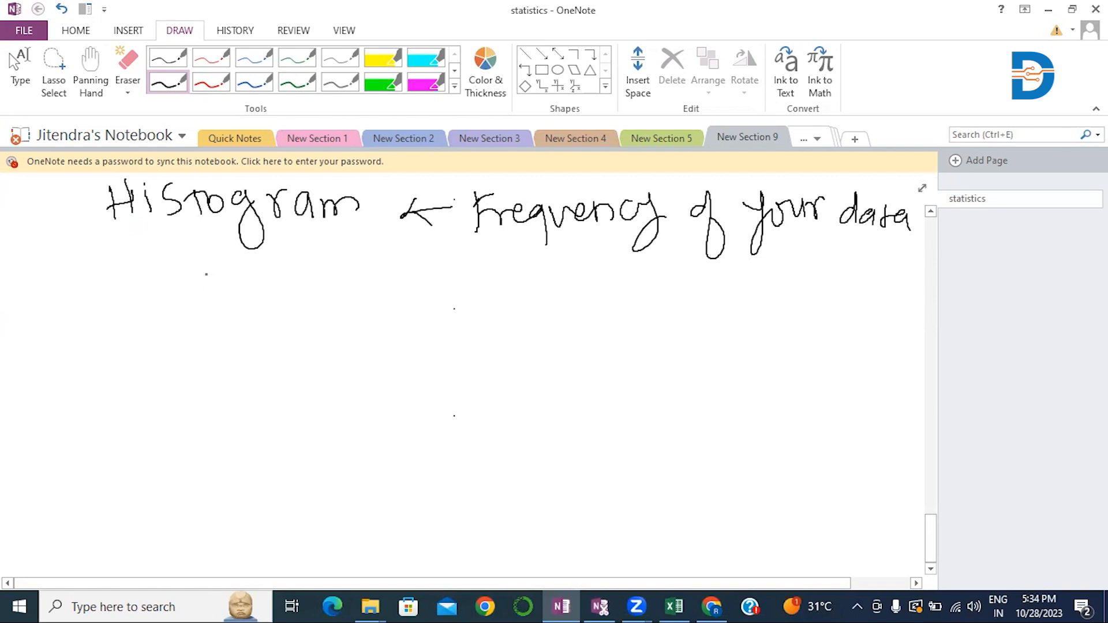
Step: Handwrite the sample data 1, 3, 5, 2, 1, 1, 2, 2, 4, 3, 1, 2 below the heading
{"action": "mouse_move", "coordinate": [216, 261]}
{"action": "left_mouse_down"}
{"action": "mouse_move", "coordinate": [215, 281]}
{"action": "mouse_move", "coordinate": [236, 293]}
{"action": "mouse_move", "coordinate": [265, 267]}
{"action": "mouse_move", "coordinate": [257, 281]}
{"action": "left_mouse_up"}
{"action": "left_click_drag", "start_coordinate": [290, 276], "coordinate": [287, 296]}
{"action": "left_click_drag", "start_coordinate": [307, 259], "coordinate": [304, 280]}
{"action": "mouse_move", "coordinate": [306, 257]}
{"action": "left_mouse_down"}
{"action": "mouse_move", "coordinate": [321, 255]}
{"action": "mouse_move", "coordinate": [337, 287]}
{"action": "mouse_move", "coordinate": [416, 287]}
{"action": "left_mouse_up"}
{"action": "left_click_drag", "start_coordinate": [442, 250], "coordinate": [448, 273]}
{"action": "left_click_drag", "start_coordinate": [469, 272], "coordinate": [472, 286]}
{"action": "mouse_move", "coordinate": [507, 252]}
{"action": "left_mouse_down"}
{"action": "mouse_move", "coordinate": [511, 281]}
{"action": "mouse_move", "coordinate": [540, 291]}
{"action": "mouse_move", "coordinate": [730, 282]}
{"action": "mouse_move", "coordinate": [732, 297]}
{"action": "left_mouse_up"}
{"action": "left_click_drag", "start_coordinate": [744, 285], "coordinate": [746, 300]}
{"action": "mouse_move", "coordinate": [772, 265]}
{"action": "left_mouse_down"}
{"action": "mouse_move", "coordinate": [783, 271]}
{"action": "mouse_move", "coordinate": [767, 291]}
{"action": "left_mouse_up"}
{"action": "left_click_drag", "start_coordinate": [798, 286], "coordinate": [798, 302]}
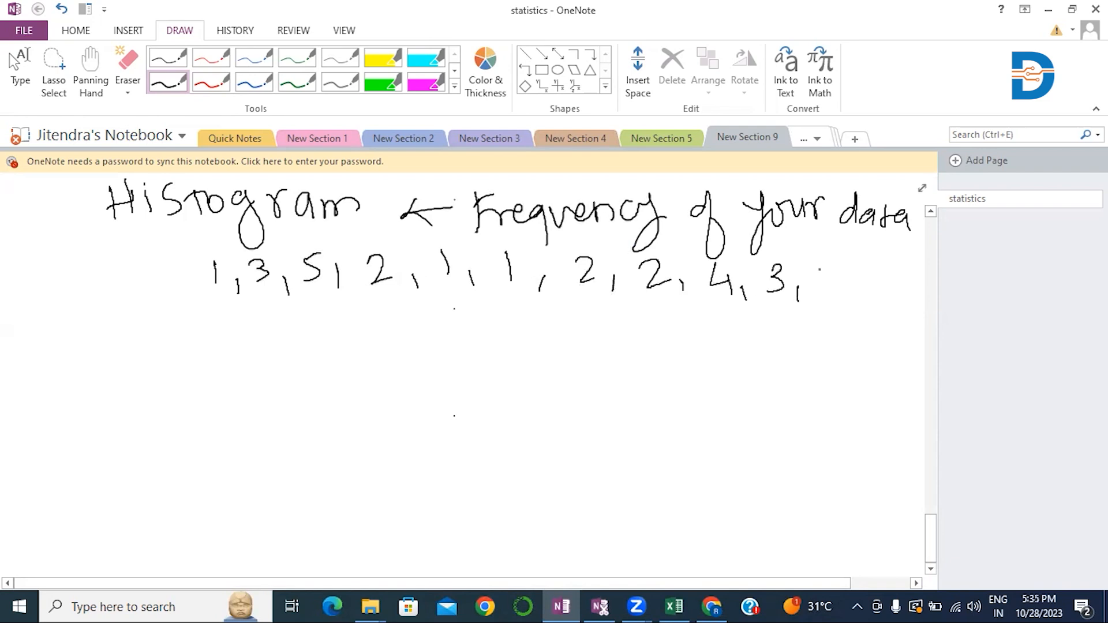
{"action": "left_click_drag", "start_coordinate": [823, 261], "coordinate": [825, 286]}
{"action": "left_click_drag", "start_coordinate": [842, 283], "coordinate": [841, 300]}
{"action": "left_click_drag", "start_coordinate": [855, 267], "coordinate": [877, 289]}
Step: Handwrite the class intervals 1-2, 2-4 and 4-6 on separate lines below the sample data
{"action": "mouse_move", "coordinate": [222, 344]}
{"action": "left_mouse_down"}
{"action": "mouse_move", "coordinate": [226, 360]}
{"action": "mouse_move", "coordinate": [263, 346]}
{"action": "mouse_move", "coordinate": [290, 357]}
{"action": "mouse_move", "coordinate": [318, 349]}
{"action": "left_mouse_up"}
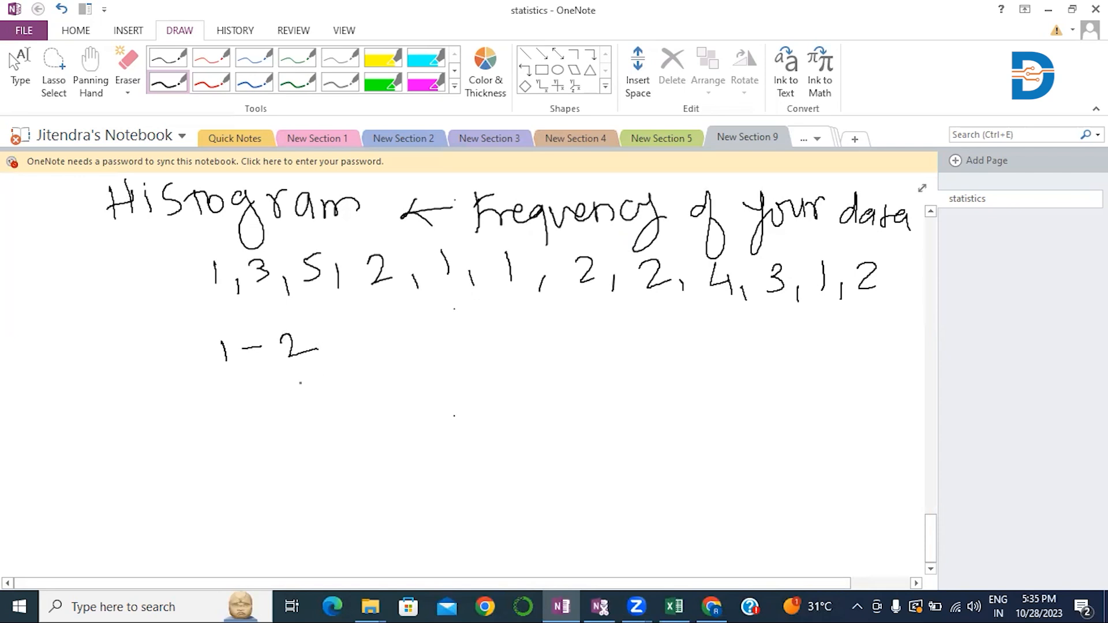
{"action": "left_click_drag", "start_coordinate": [236, 409], "coordinate": [267, 424]}
{"action": "left_click_drag", "start_coordinate": [276, 412], "coordinate": [327, 406]}
{"action": "left_click_drag", "start_coordinate": [330, 394], "coordinate": [337, 420]}
{"action": "mouse_move", "coordinate": [260, 465]}
{"action": "left_mouse_down"}
{"action": "mouse_move", "coordinate": [263, 485]}
{"action": "mouse_move", "coordinate": [281, 490]}
{"action": "mouse_move", "coordinate": [353, 469]}
{"action": "left_mouse_up"}
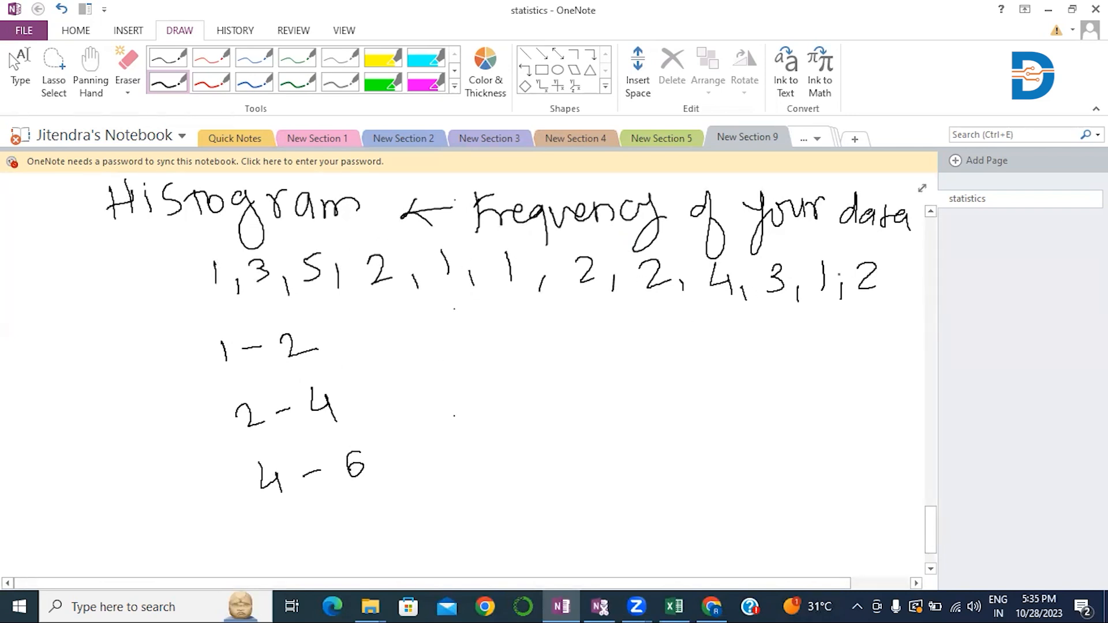
Step: Write the frequencies beside the intervals: 8 for 1-2, 3 for 2-4 and 1 for 4-6
{"action": "mouse_move", "coordinate": [348, 336]}
{"action": "left_mouse_down"}
{"action": "mouse_move", "coordinate": [408, 346]}
{"action": "mouse_move", "coordinate": [404, 333]}
{"action": "left_mouse_up"}
{"action": "left_click_drag", "start_coordinate": [370, 391], "coordinate": [394, 395]}
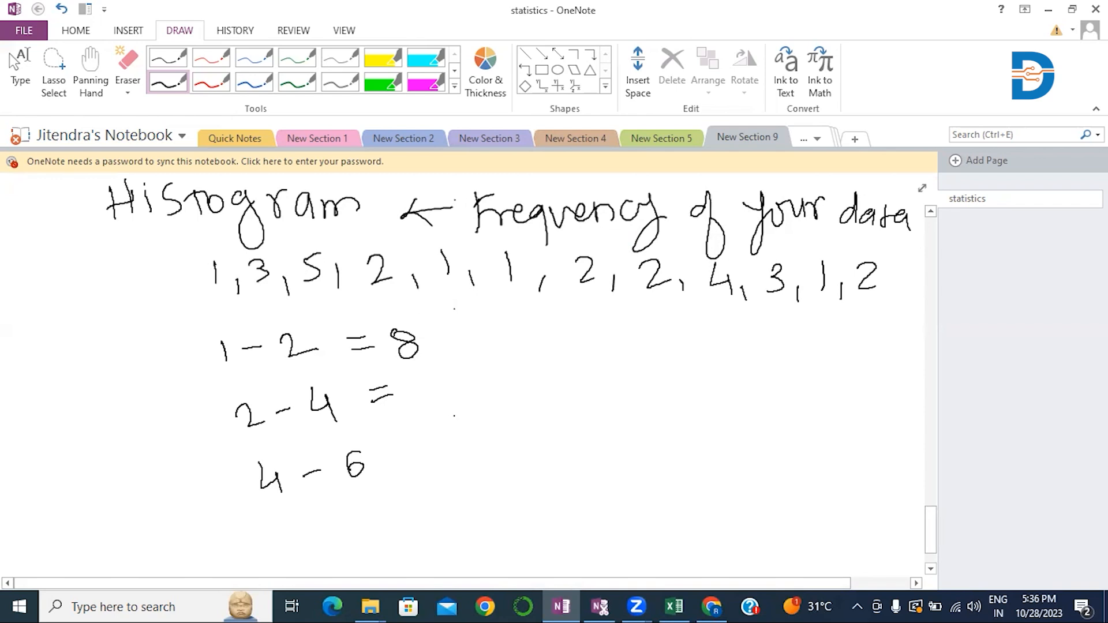
{"action": "mouse_move", "coordinate": [416, 383]}
{"action": "left_mouse_down"}
{"action": "mouse_move", "coordinate": [426, 393]}
{"action": "mouse_move", "coordinate": [416, 406]}
{"action": "left_mouse_up"}
{"action": "left_click", "coordinate": [409, 457]}
{"action": "mouse_move", "coordinate": [400, 446]}
{"action": "left_mouse_down"}
{"action": "mouse_move", "coordinate": [417, 441]}
{"action": "mouse_move", "coordinate": [420, 455]}
{"action": "left_mouse_up"}
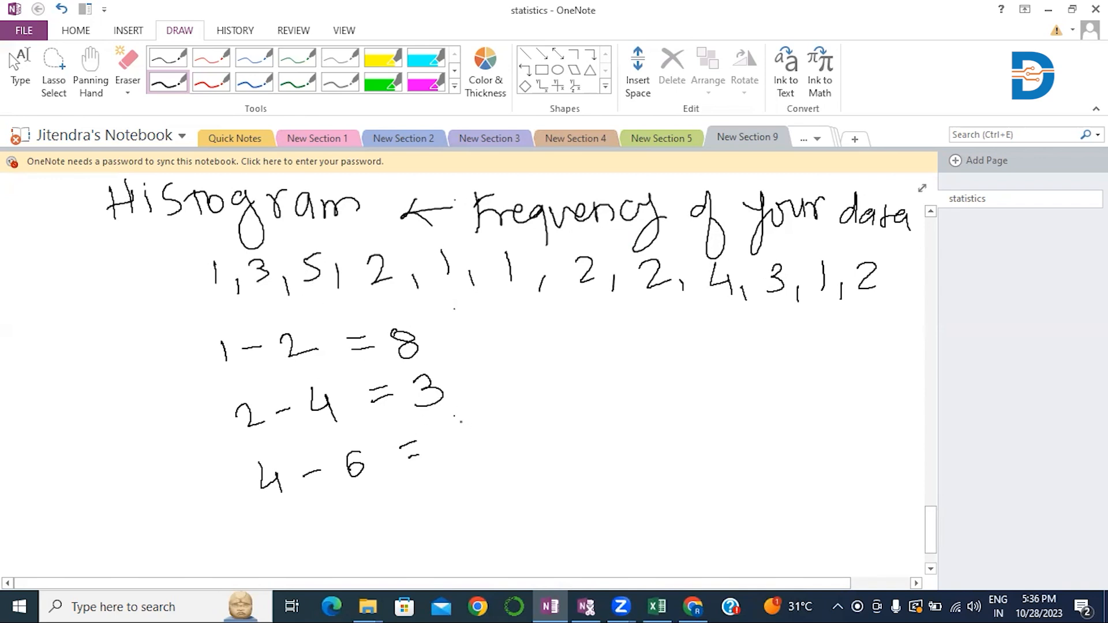
{"action": "left_click_drag", "start_coordinate": [439, 426], "coordinate": [453, 462]}
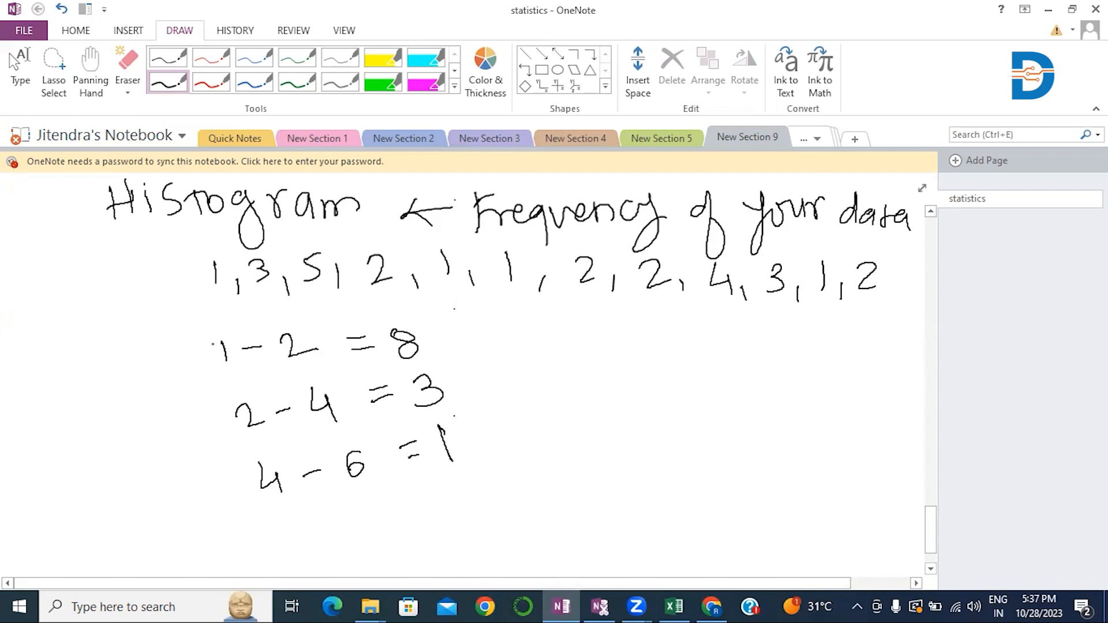
Step: Switch to the Excel workbook and create a PivotTable from the tree heights in Sheet1 A1:A31 on a new worksheet
{"action": "key", "text": "alt+Tab"}
{"action": "key", "text": "Tab"}
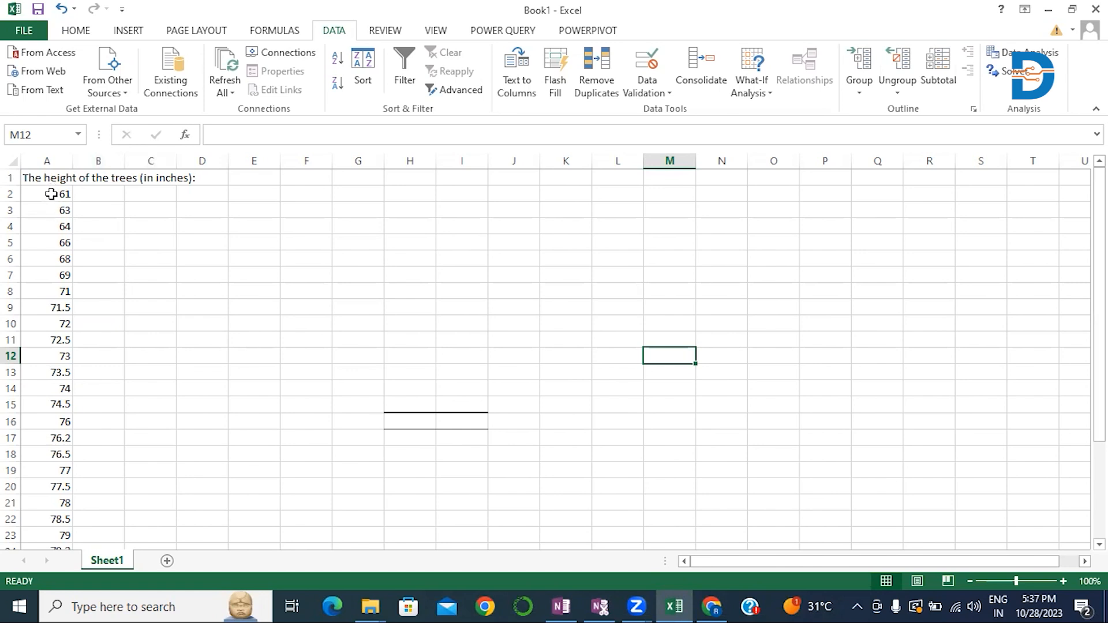
{"action": "scroll", "coordinate": [50, 194], "scroll_direction": "down", "scroll_amount": 4}
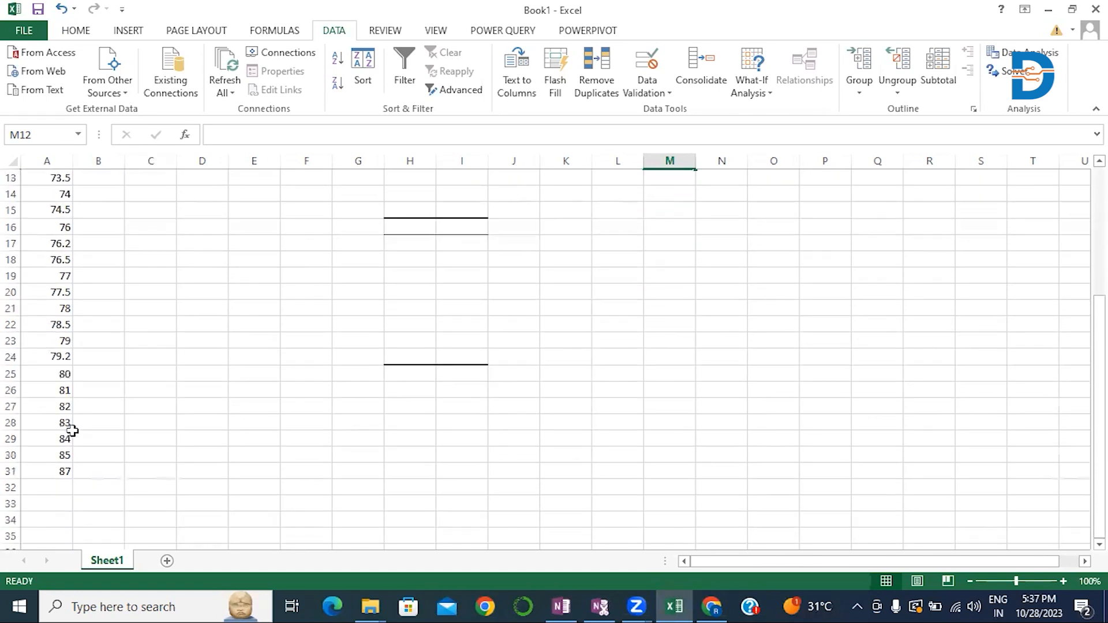
{"action": "scroll", "coordinate": [95, 338], "scroll_direction": "up", "scroll_amount": 4}
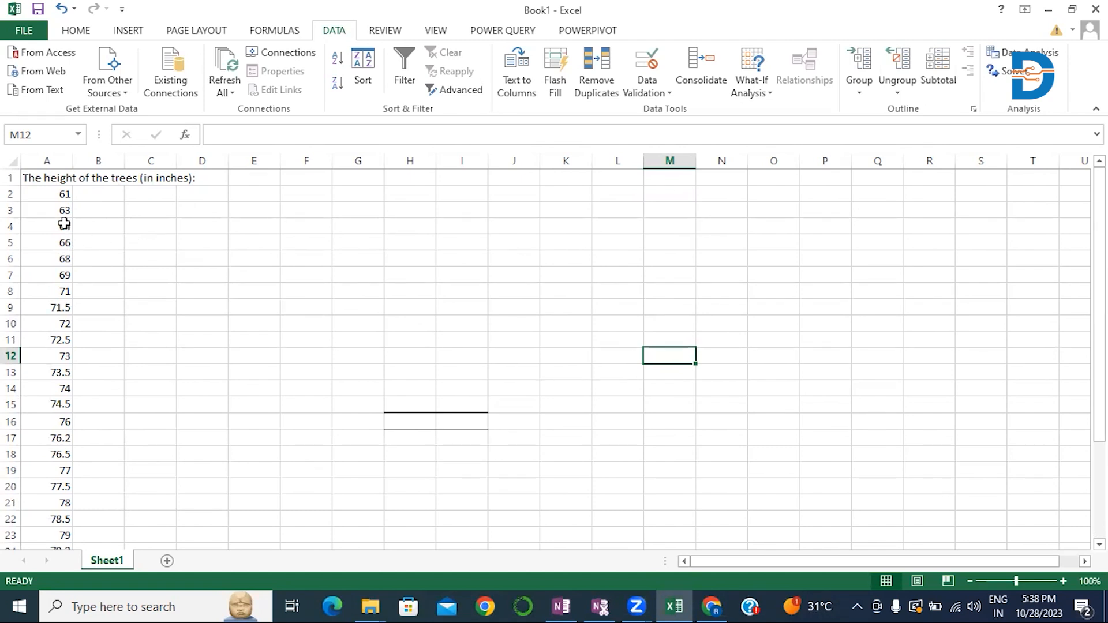
{"action": "left_click", "coordinate": [132, 31]}
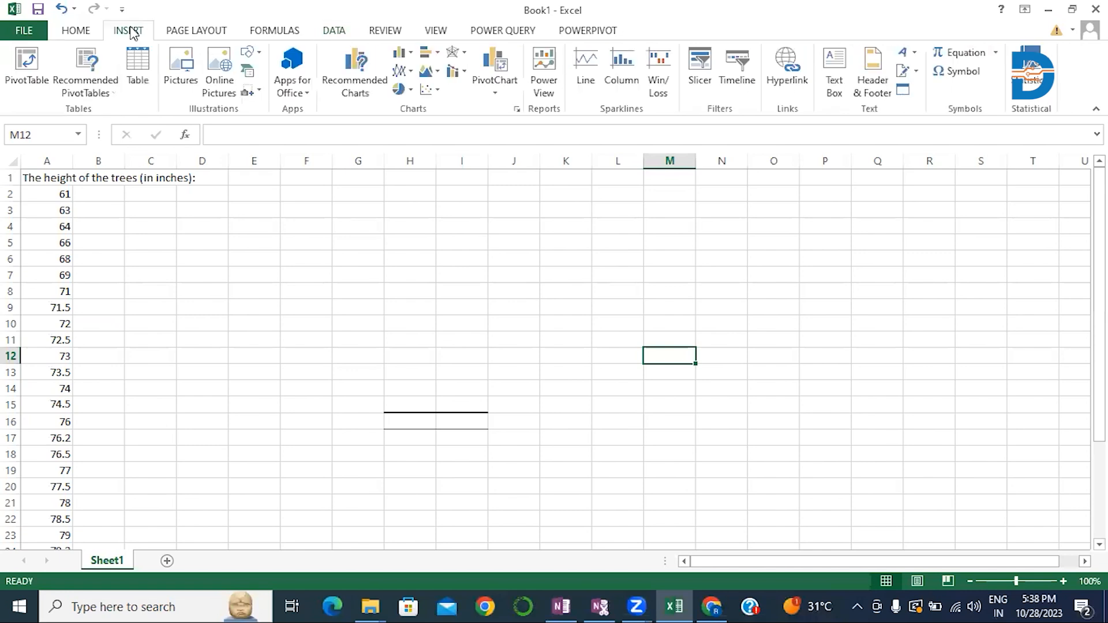
{"action": "left_click", "coordinate": [25, 67]}
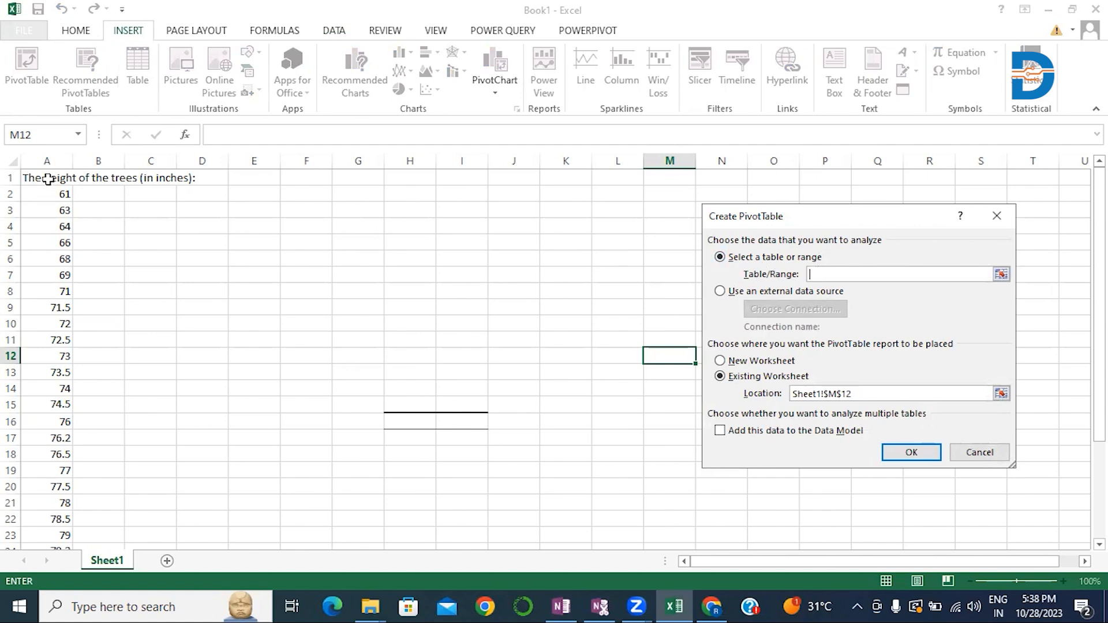
{"action": "left_click_drag", "start_coordinate": [47, 179], "coordinate": [58, 489]}
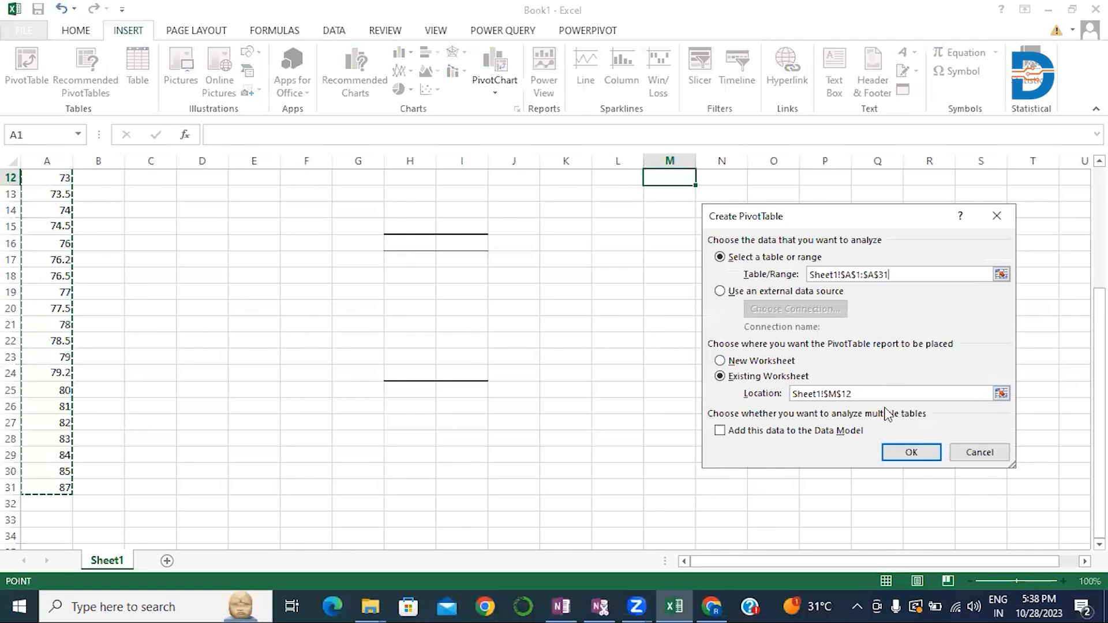
{"action": "left_click", "coordinate": [720, 361]}
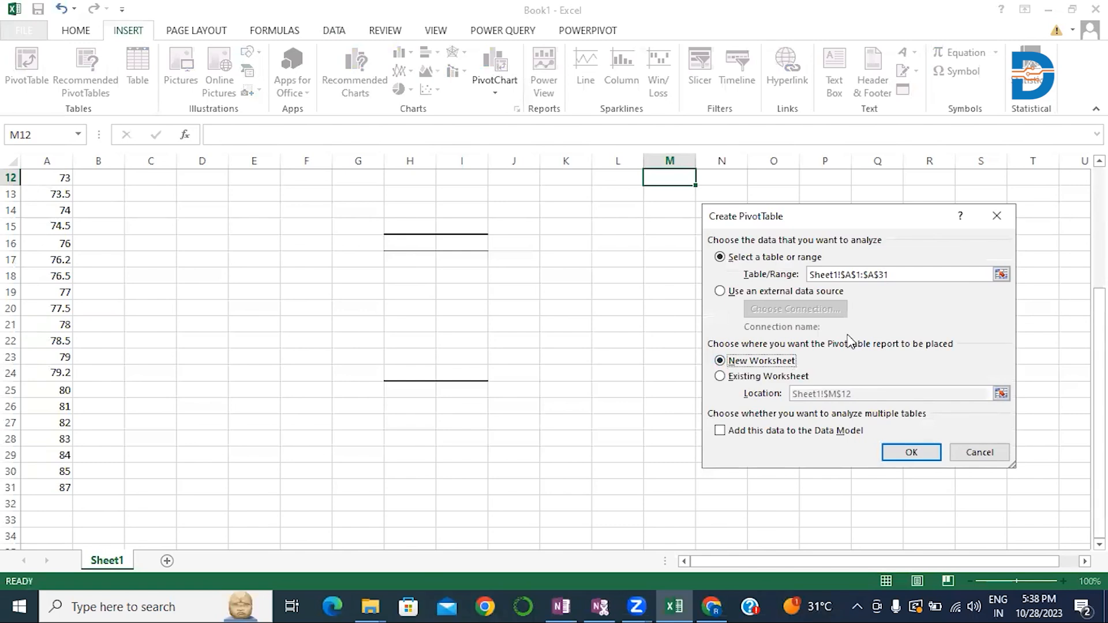
{"action": "left_click", "coordinate": [888, 454]}
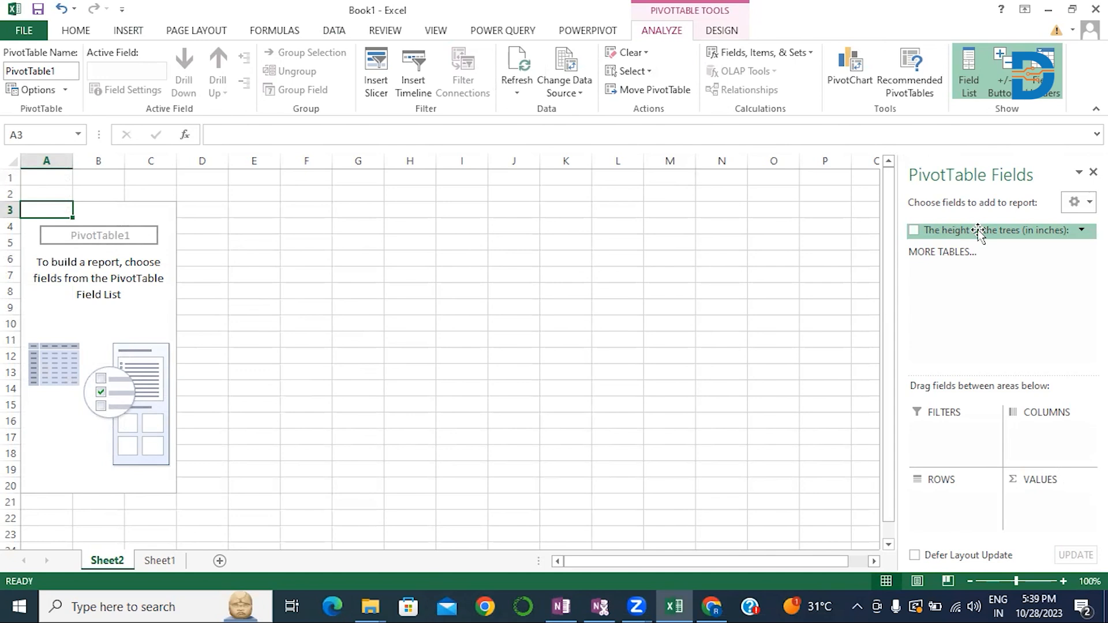
Step: Add the tree height field to both the values and the rows of the PivotTable
{"action": "left_click_drag", "start_coordinate": [978, 231], "coordinate": [1077, 512]}
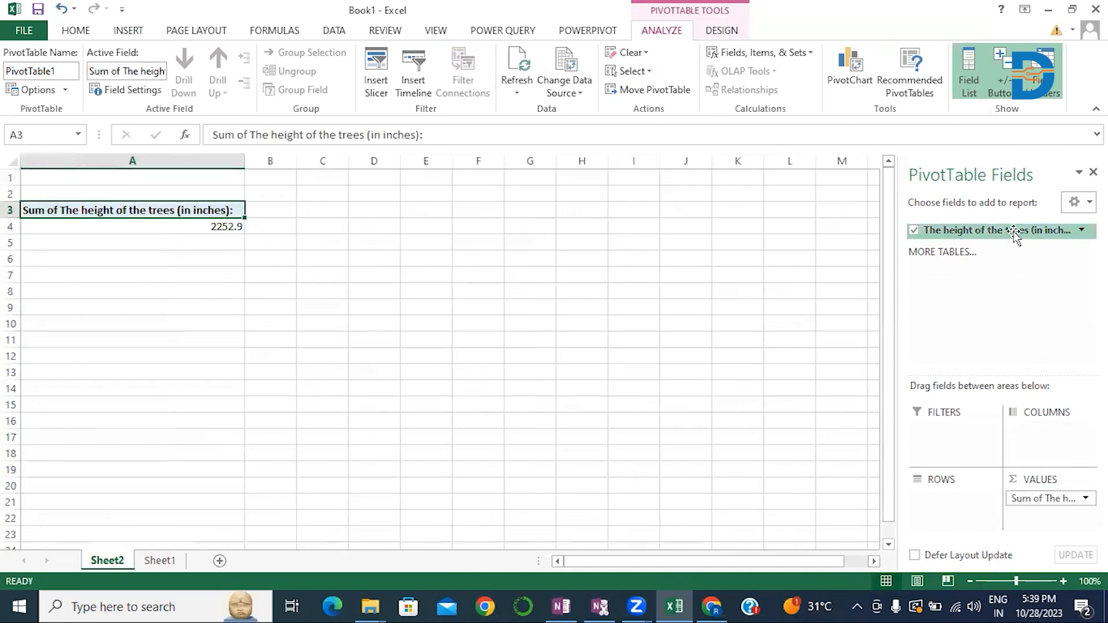
{"action": "left_click_drag", "start_coordinate": [1016, 233], "coordinate": [958, 510]}
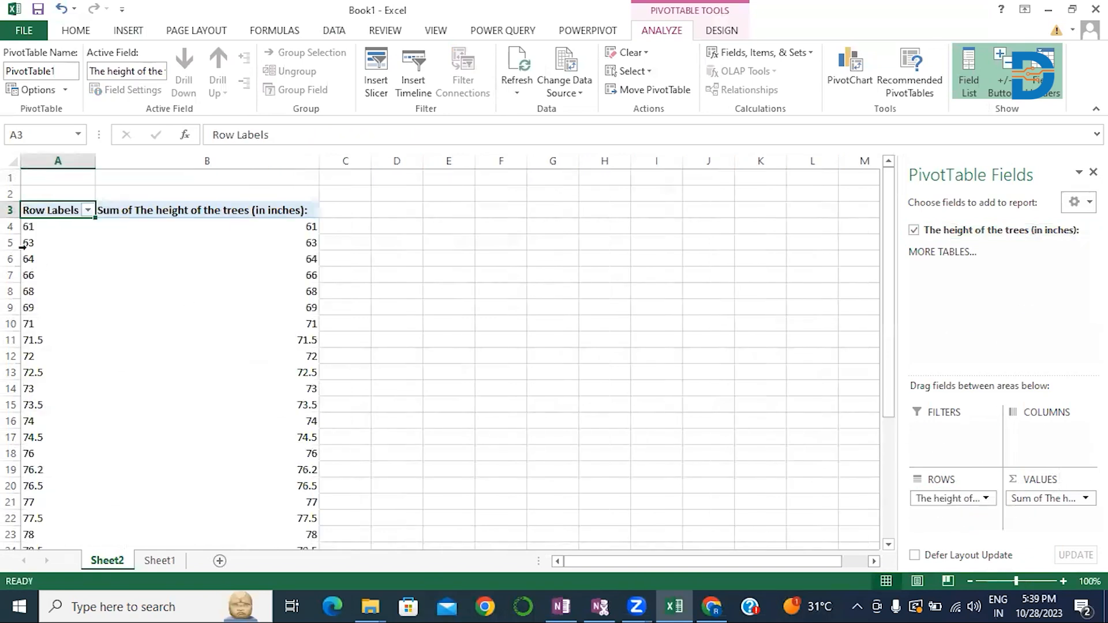
{"action": "mouse_move", "coordinate": [225, 245]}
{"action": "mouse_move", "coordinate": [298, 226]}
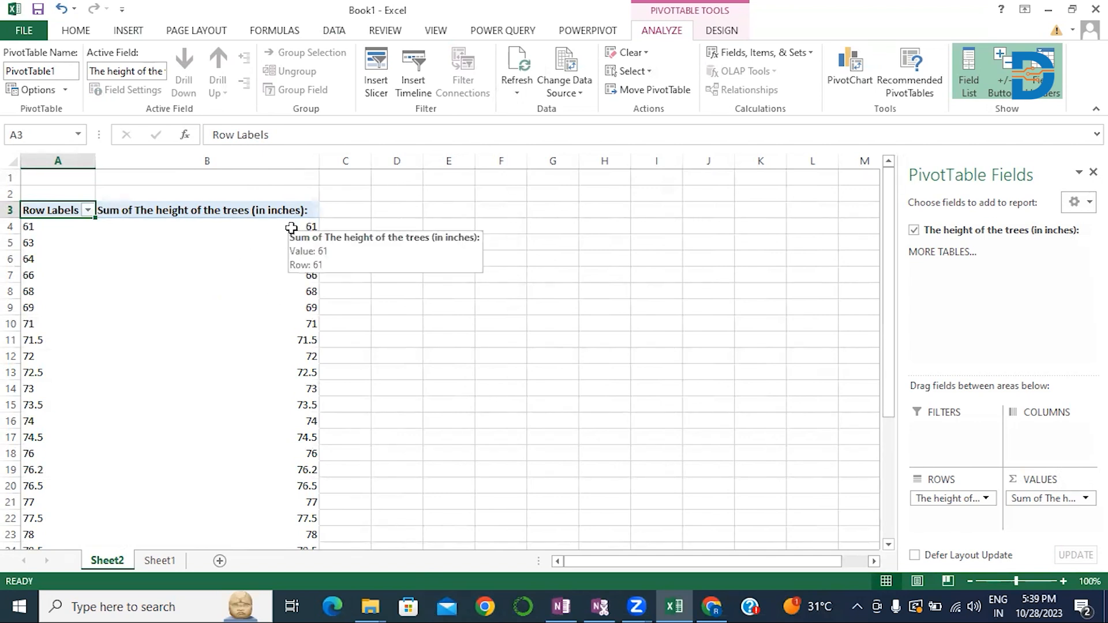
Step: Change the tree height value field to summarize by Count
{"action": "left_click", "coordinate": [292, 228]}
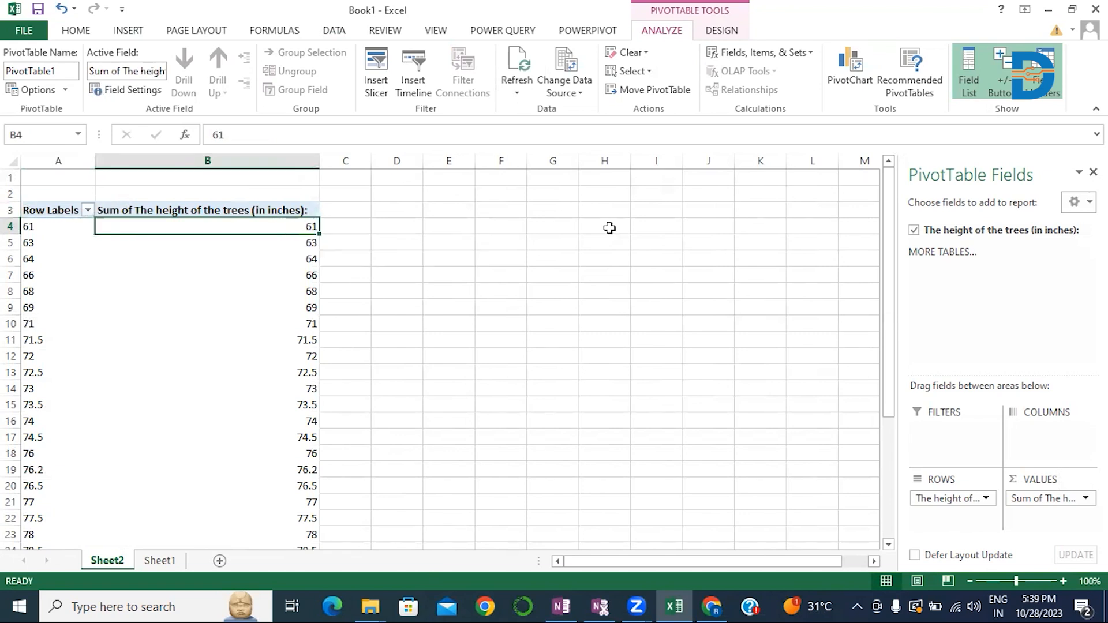
{"action": "mouse_move", "coordinate": [288, 223]}
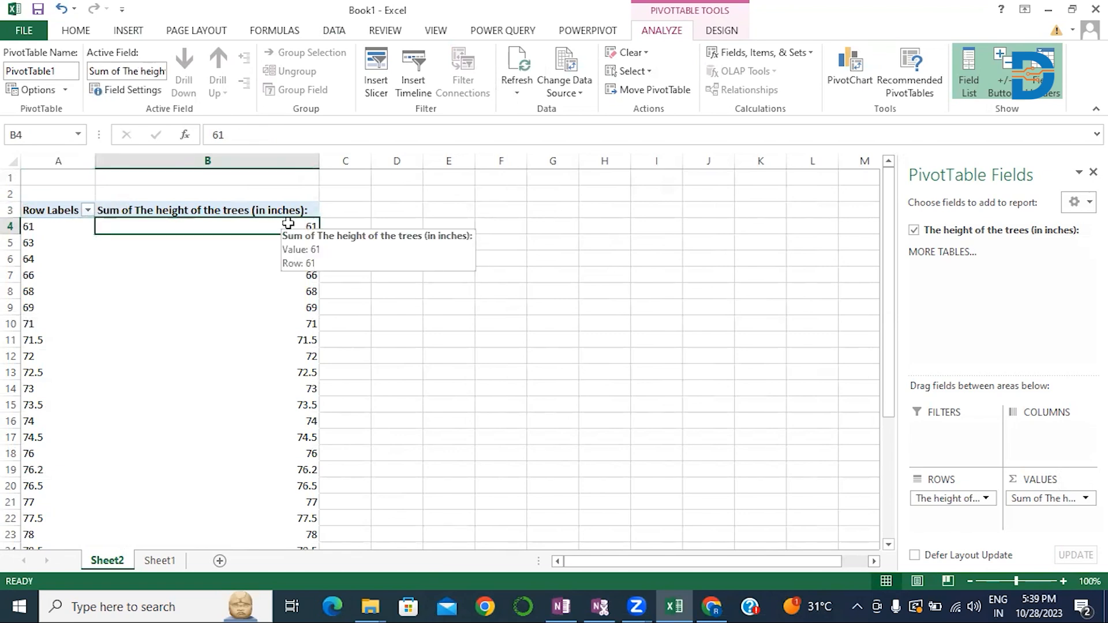
{"action": "right_click", "coordinate": [288, 225]}
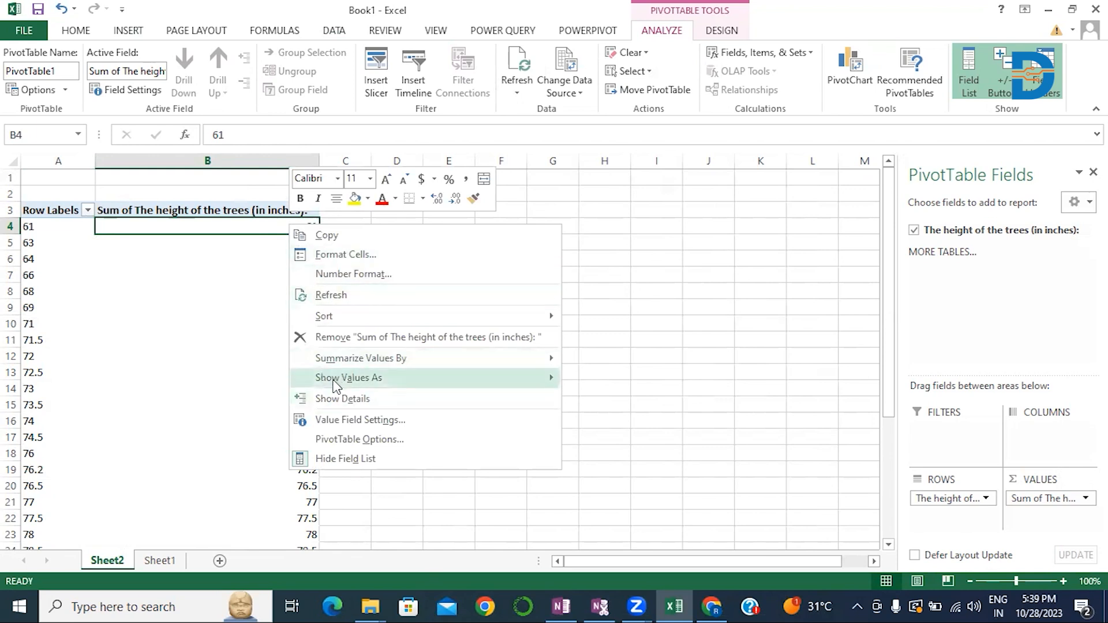
{"action": "mouse_move", "coordinate": [335, 382]}
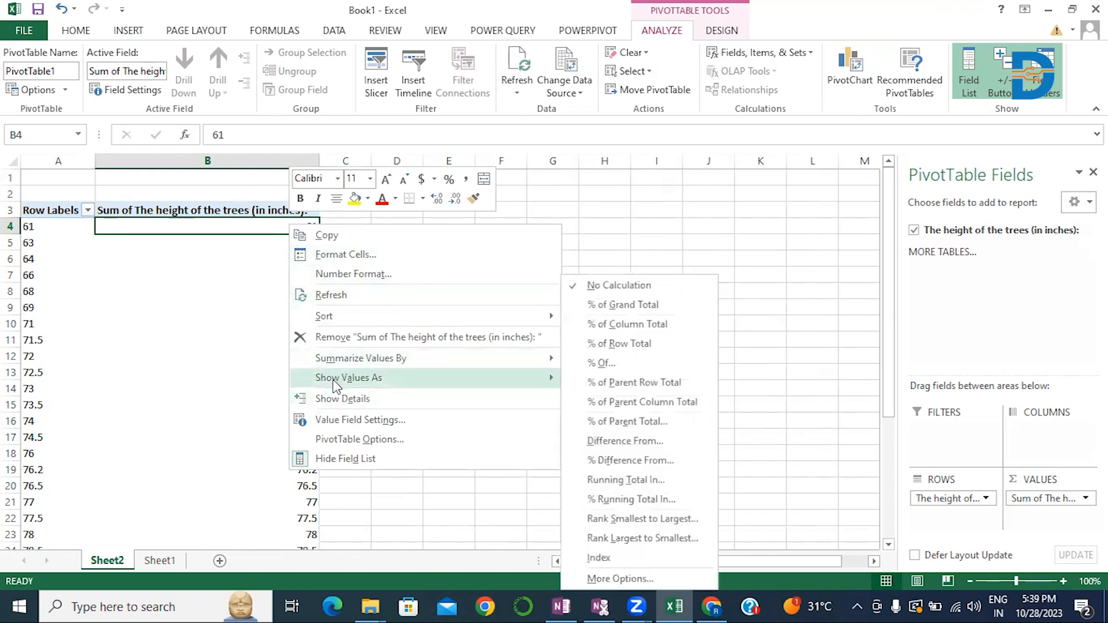
{"action": "left_click", "coordinate": [326, 421]}
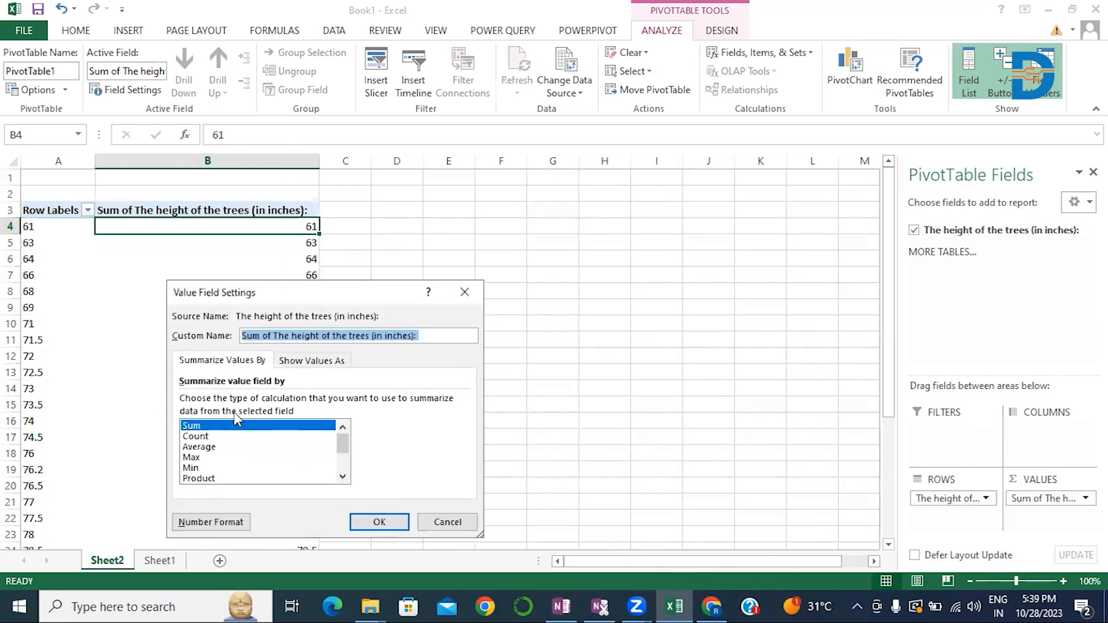
{"action": "left_click", "coordinate": [195, 437]}
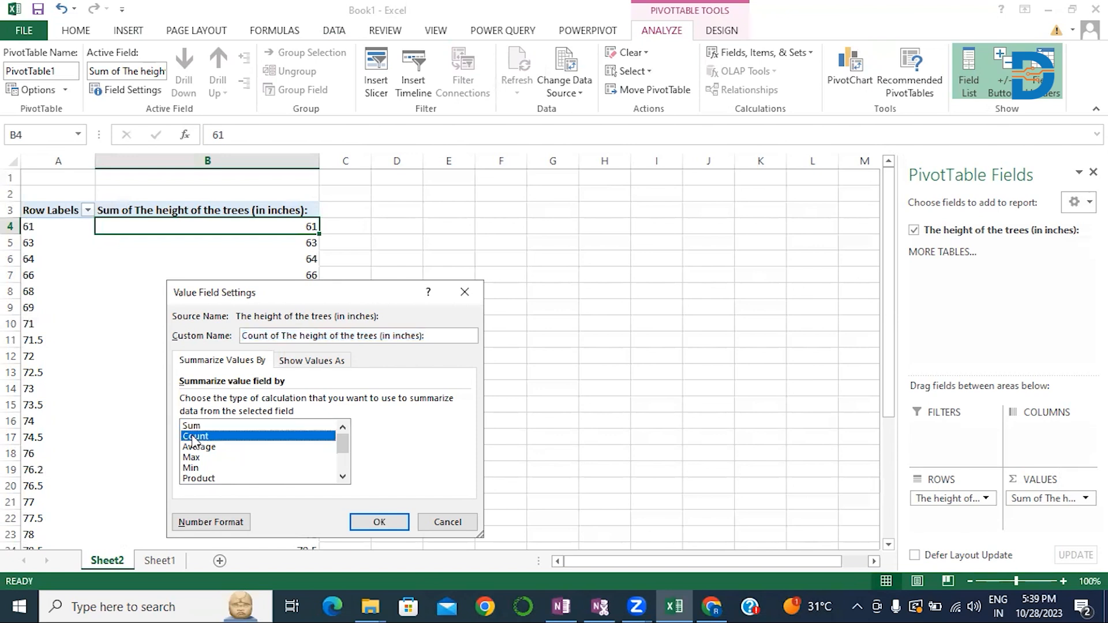
{"action": "left_click", "coordinate": [369, 525]}
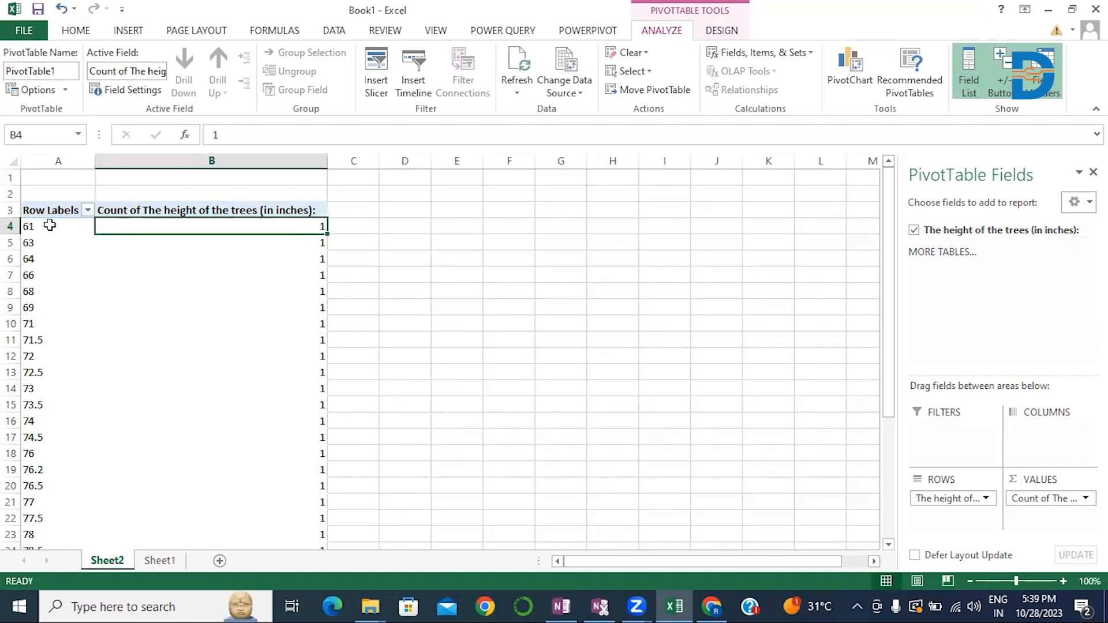
Step: Group the tree height row labels into intervals of 5, keeping the automatic start and end
{"action": "left_click", "coordinate": [48, 225]}
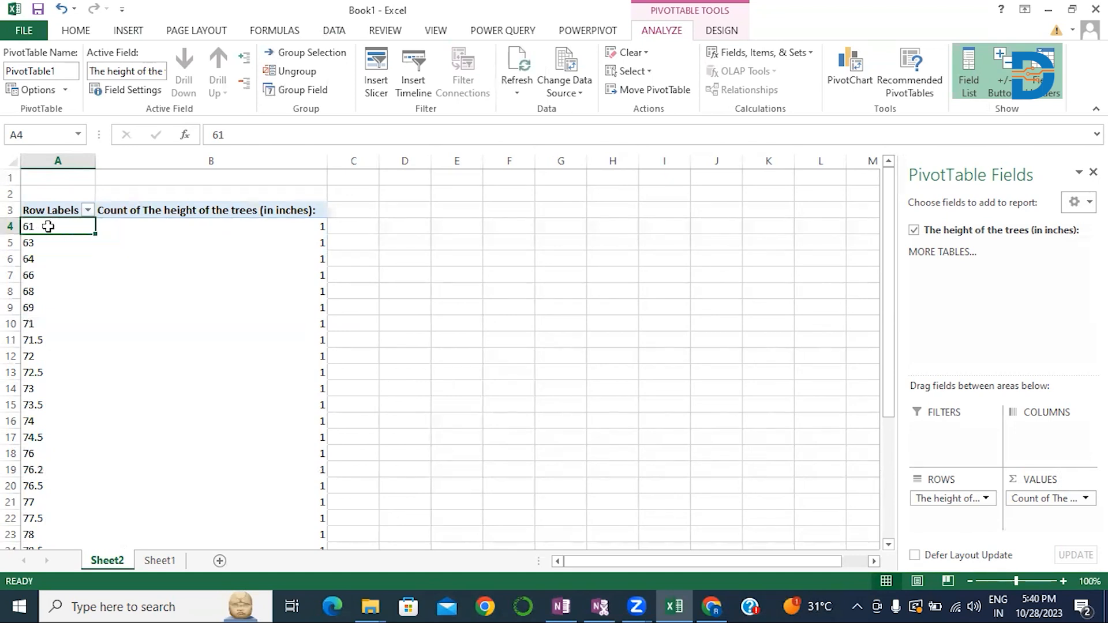
{"action": "right_click", "coordinate": [50, 229]}
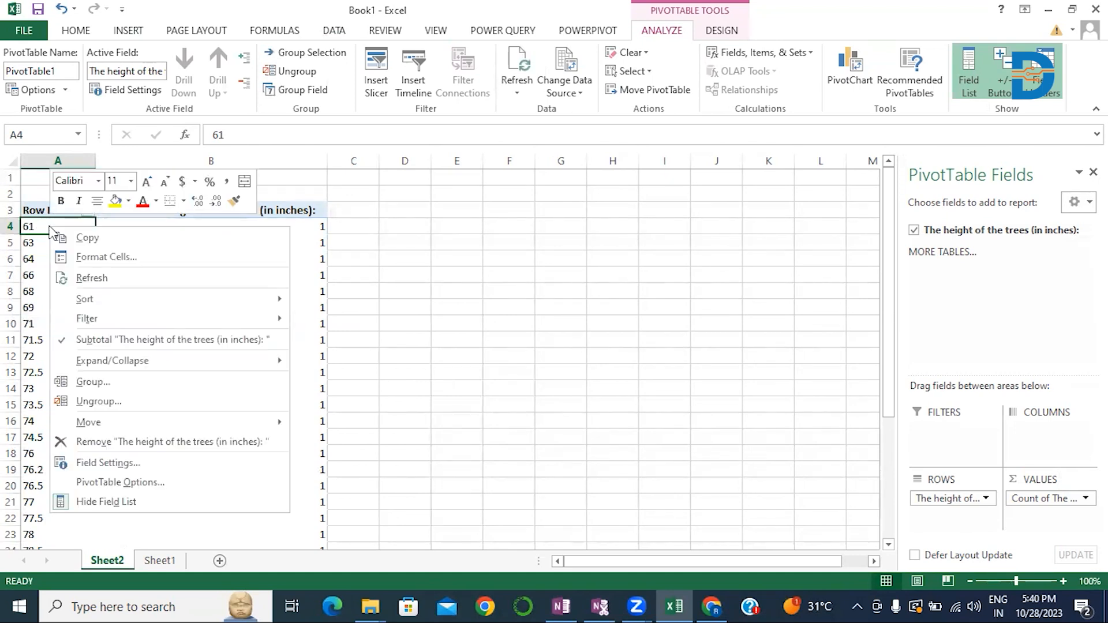
{"action": "left_click", "coordinate": [86, 383]}
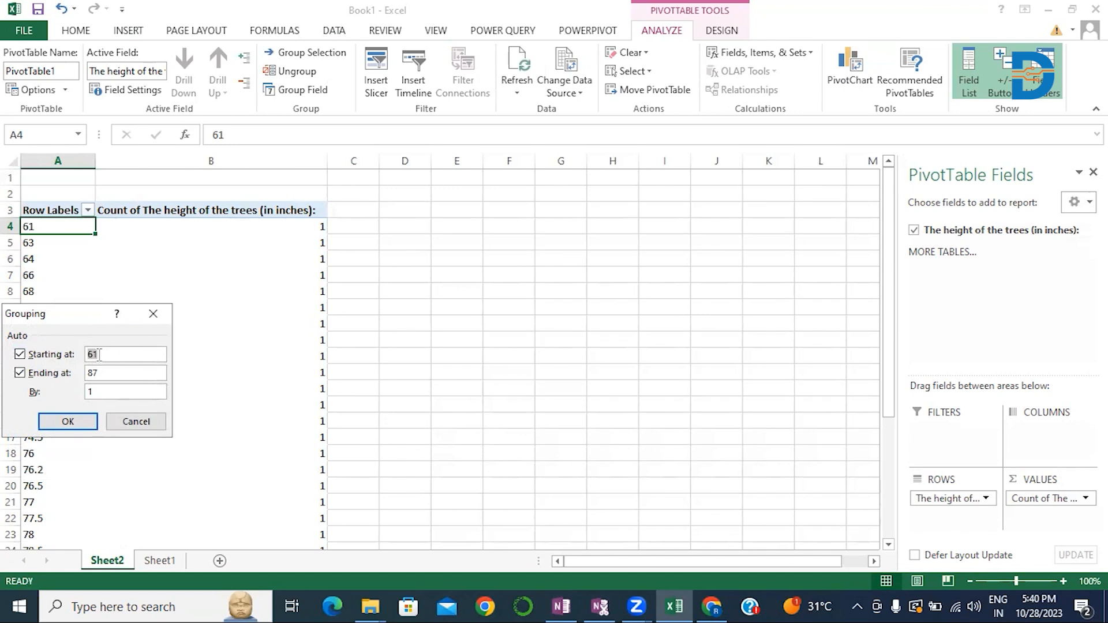
{"action": "left_click", "coordinate": [114, 393]}
{"action": "key", "text": "BackSpace"}
{"action": "type", "text": "5"}
{"action": "left_click", "coordinate": [59, 421]}
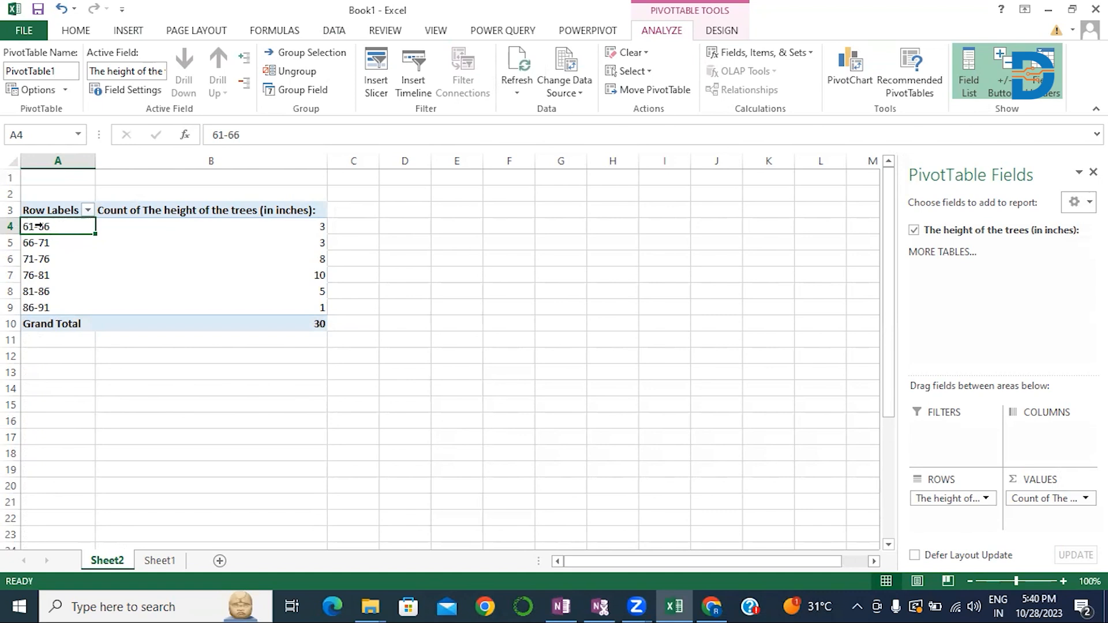
Step: Insert a clustered column chart of the grouped tree height counts
{"action": "mouse_move", "coordinate": [310, 229]}
{"action": "left_click", "coordinate": [39, 211]}
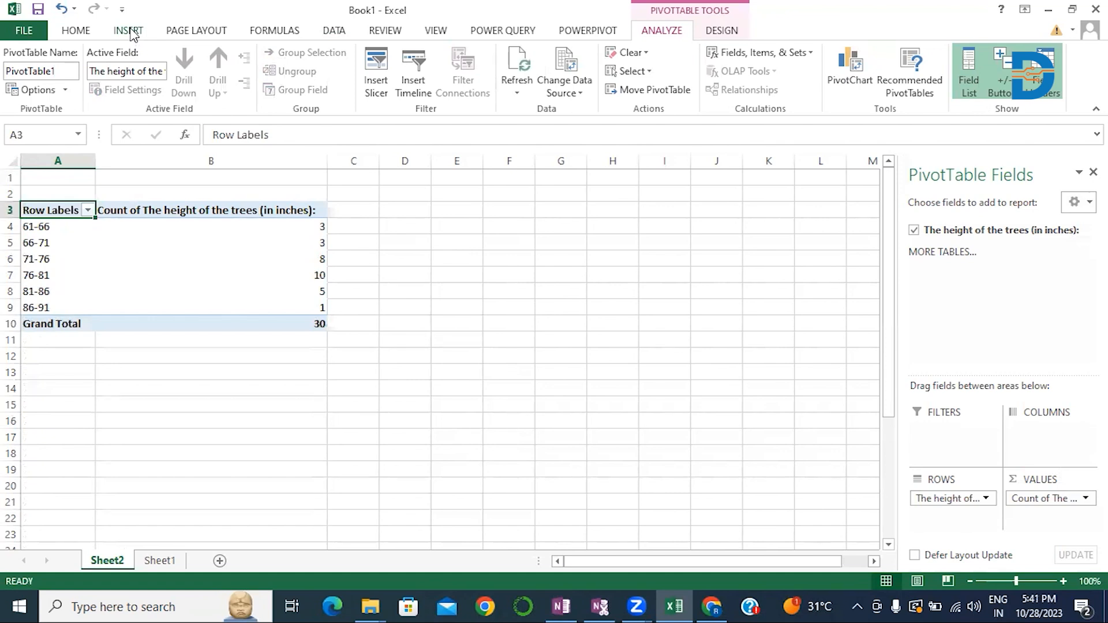
{"action": "left_click", "coordinate": [130, 32]}
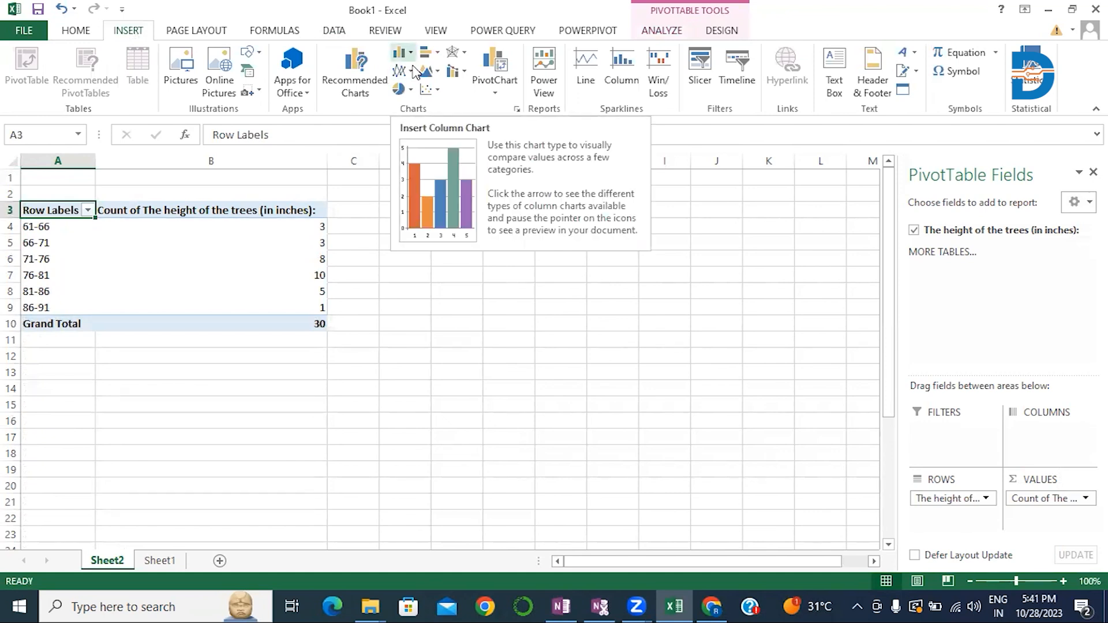
{"action": "left_click", "coordinate": [345, 69]}
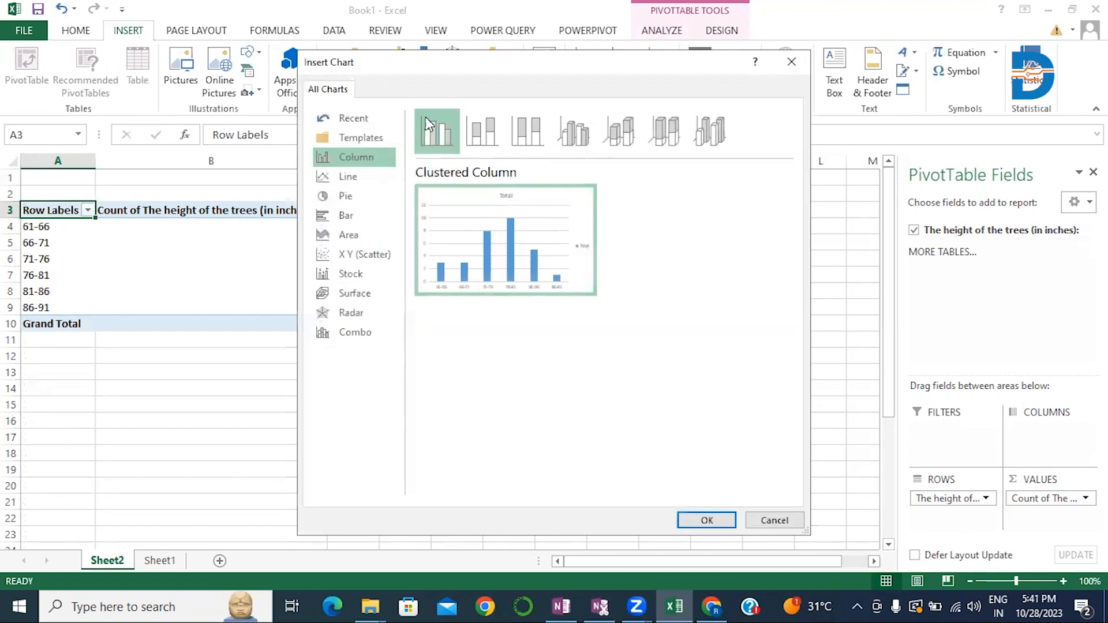
{"action": "mouse_move", "coordinate": [525, 260]}
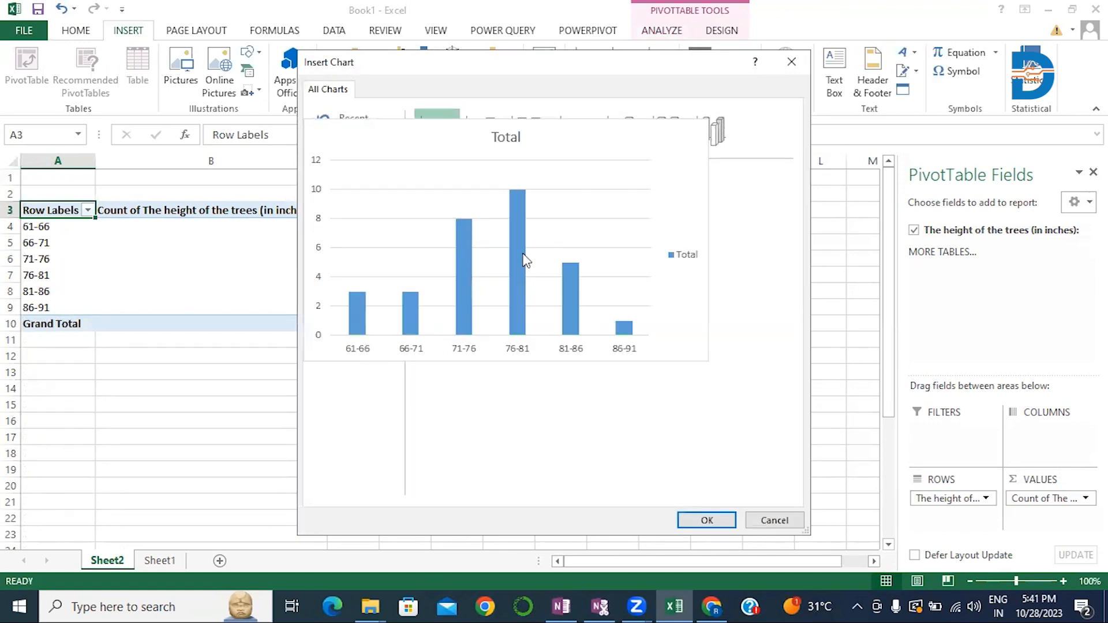
{"action": "left_click", "coordinate": [707, 521]}
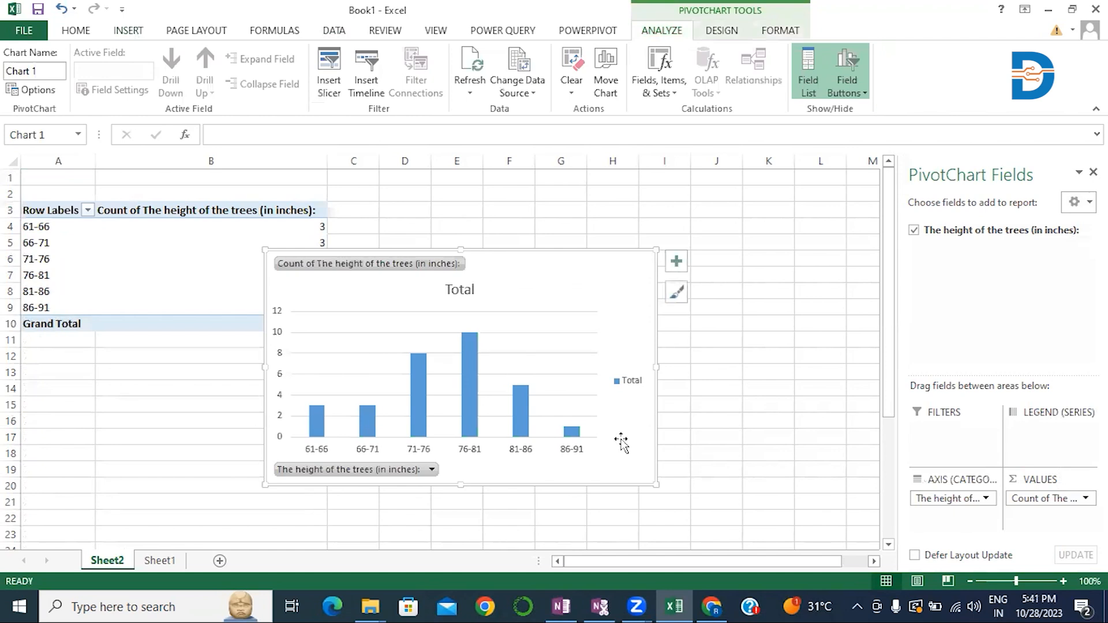
Step: Move the chart beside the PivotTable so that it no longer covers the count column
{"action": "mouse_move", "coordinate": [566, 263]}
{"action": "left_mouse_down"}
{"action": "mouse_move", "coordinate": [681, 227]}
{"action": "mouse_move", "coordinate": [680, 217]}
{"action": "left_mouse_up"}
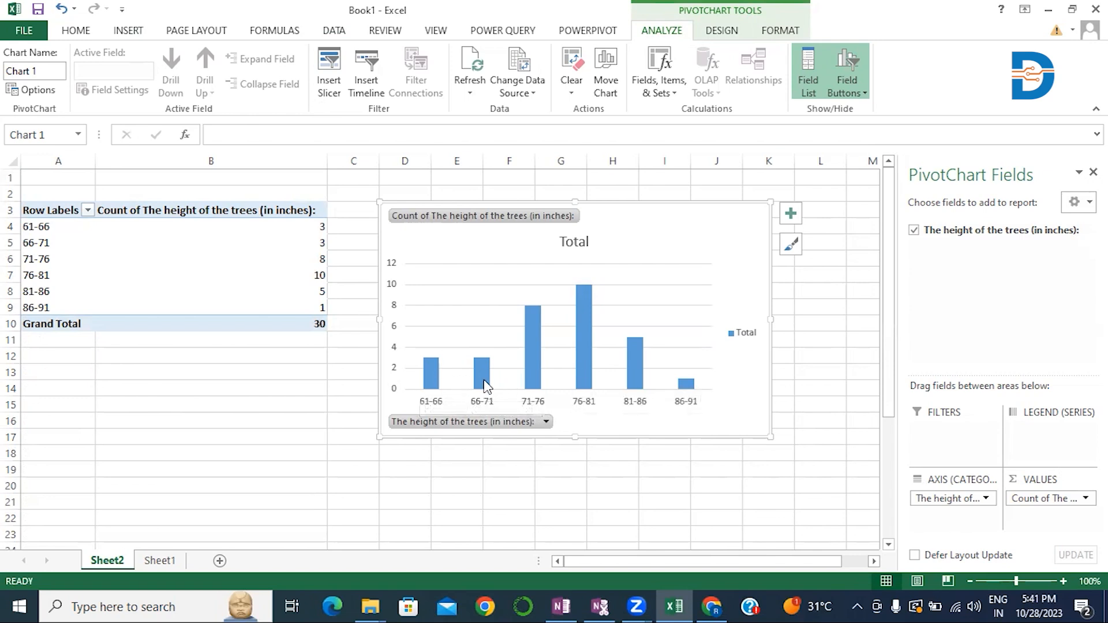
{"action": "mouse_move", "coordinate": [586, 313]}
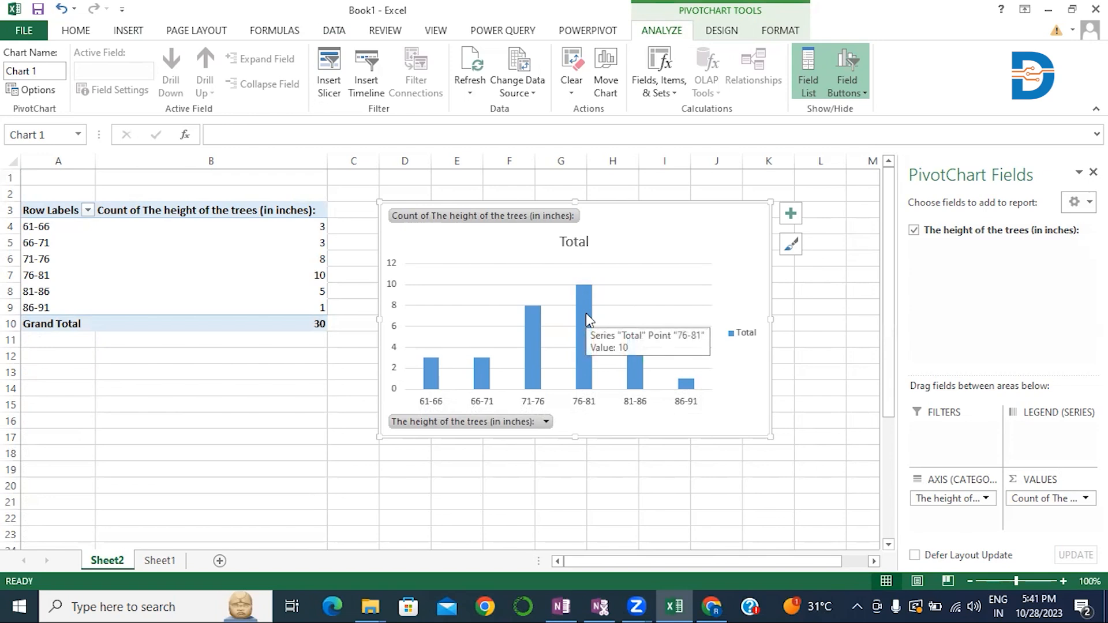
{"action": "right_click", "coordinate": [586, 315]}
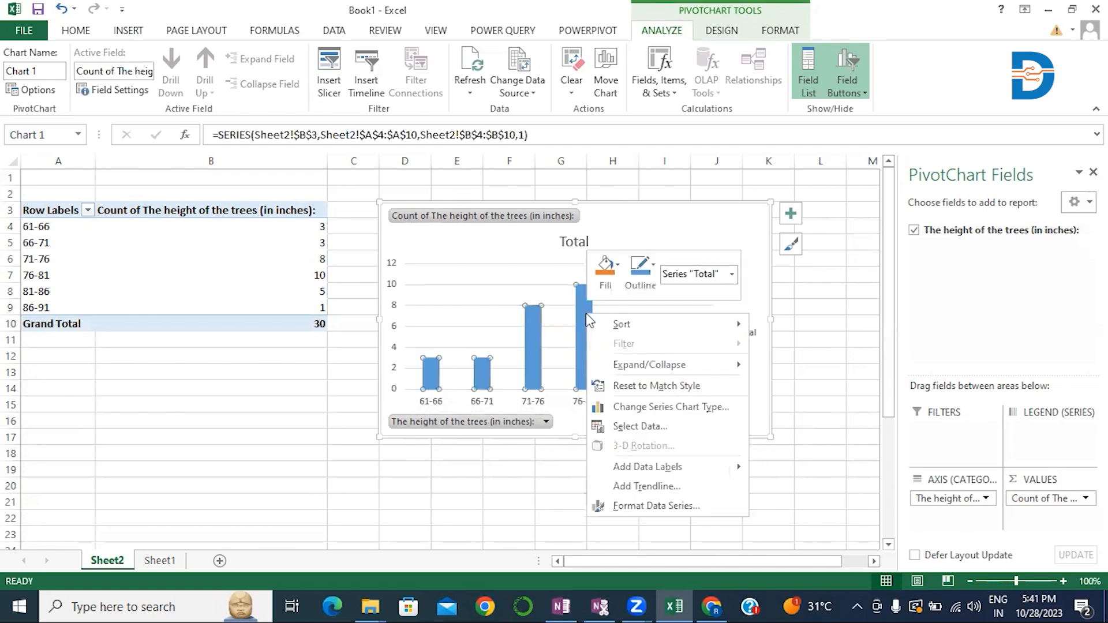
{"action": "left_click", "coordinate": [632, 407]}
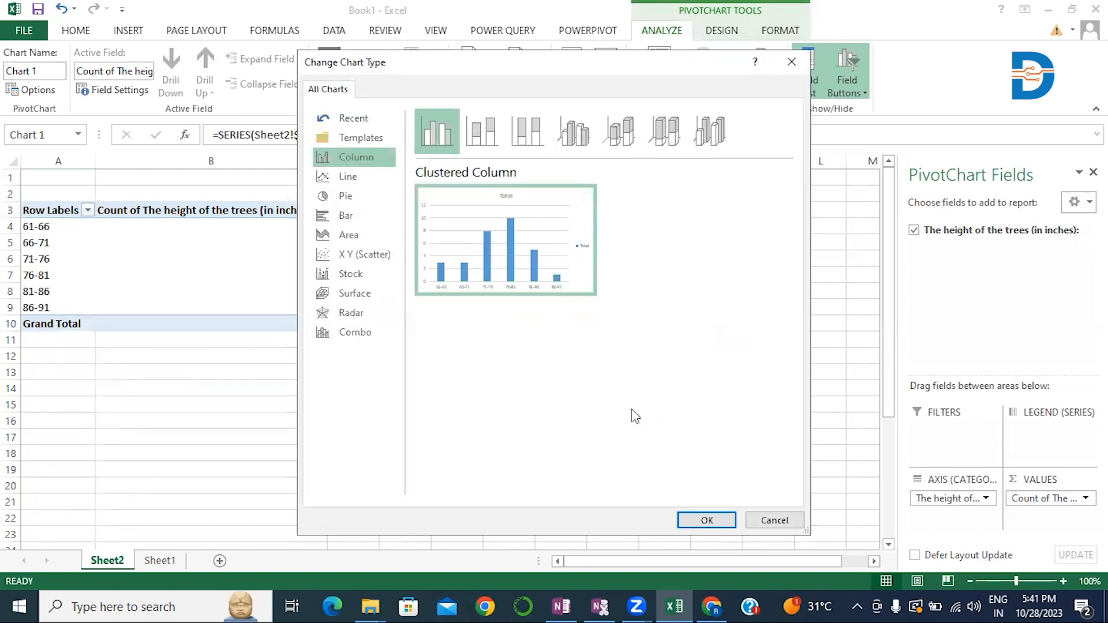
{"action": "left_click", "coordinate": [791, 62]}
Step: Set the gap width of the chart's column series to 0% and close the series formatting options
{"action": "right_click", "coordinate": [586, 337]}
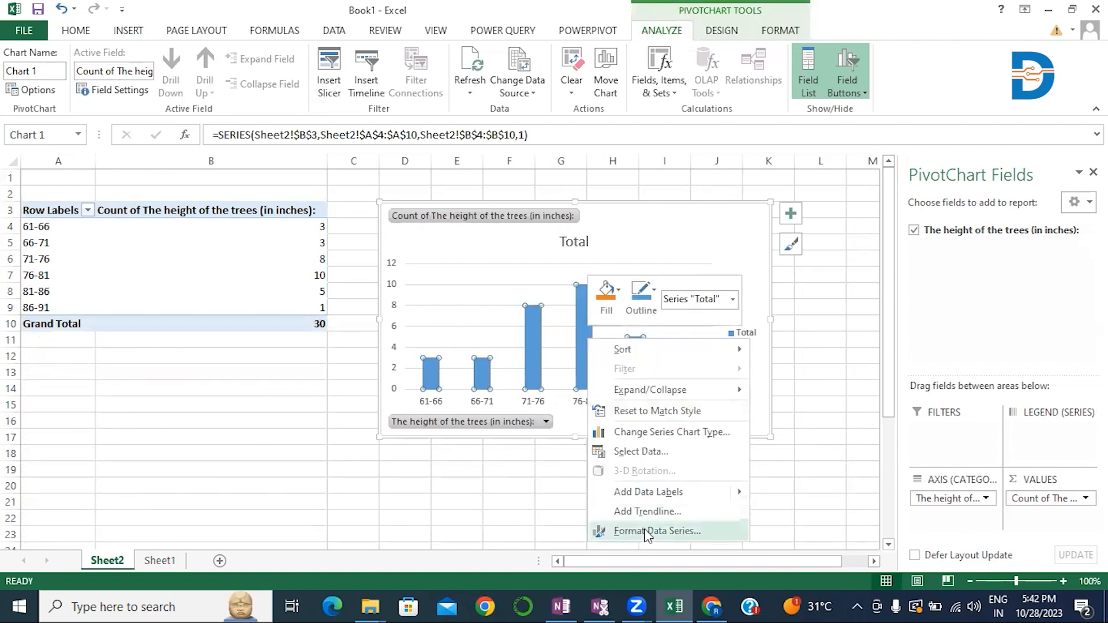
{"action": "left_click", "coordinate": [645, 532]}
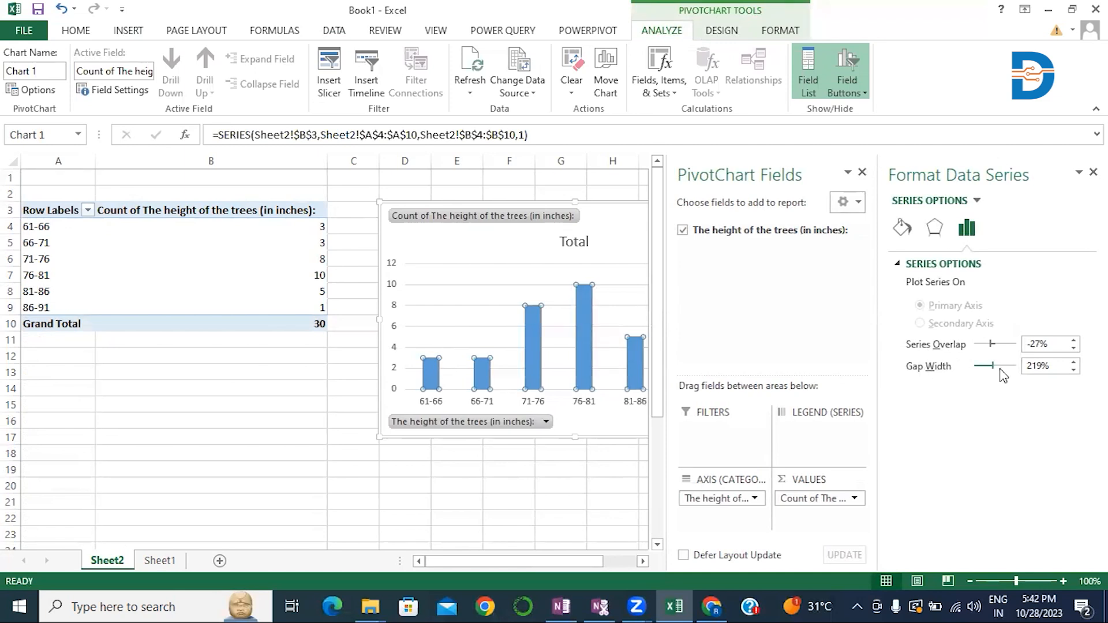
{"action": "left_click_drag", "start_coordinate": [992, 366], "coordinate": [964, 370]}
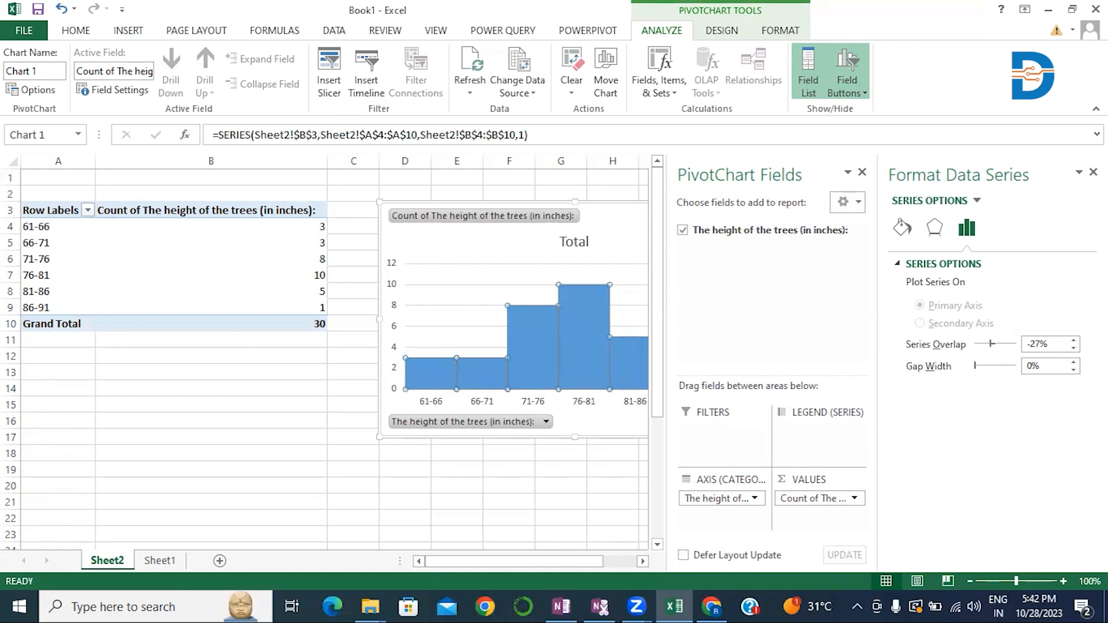
{"action": "left_click", "coordinate": [1093, 172]}
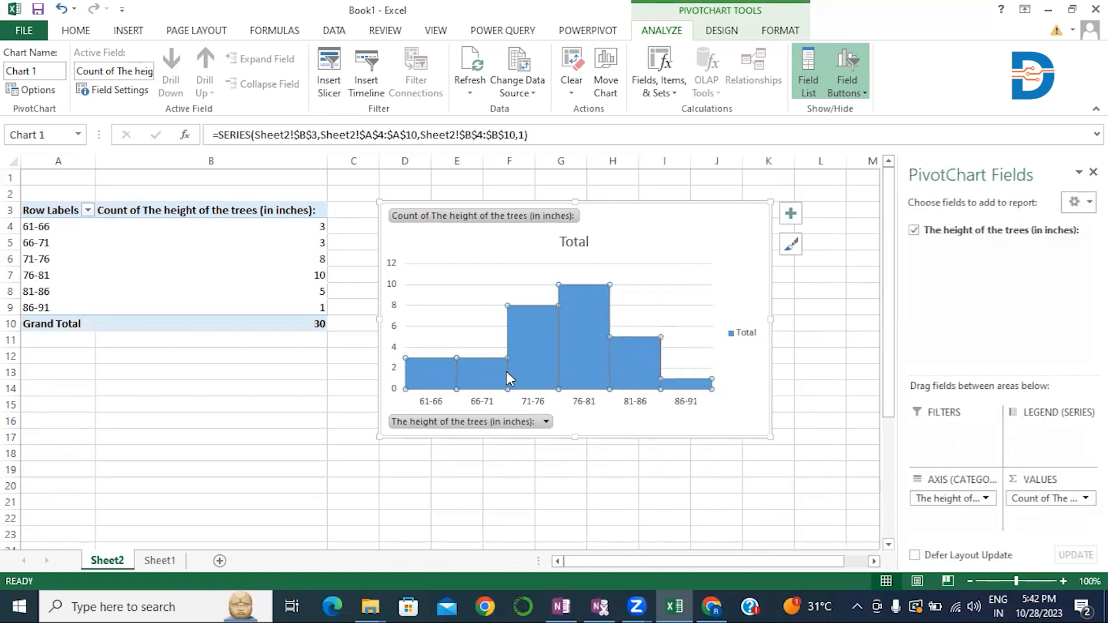
Step: Add plain data labels to the histogram's columns and deselect the series
{"action": "mouse_move", "coordinate": [582, 371]}
{"action": "mouse_move", "coordinate": [695, 387]}
{"action": "right_click", "coordinate": [574, 325]}
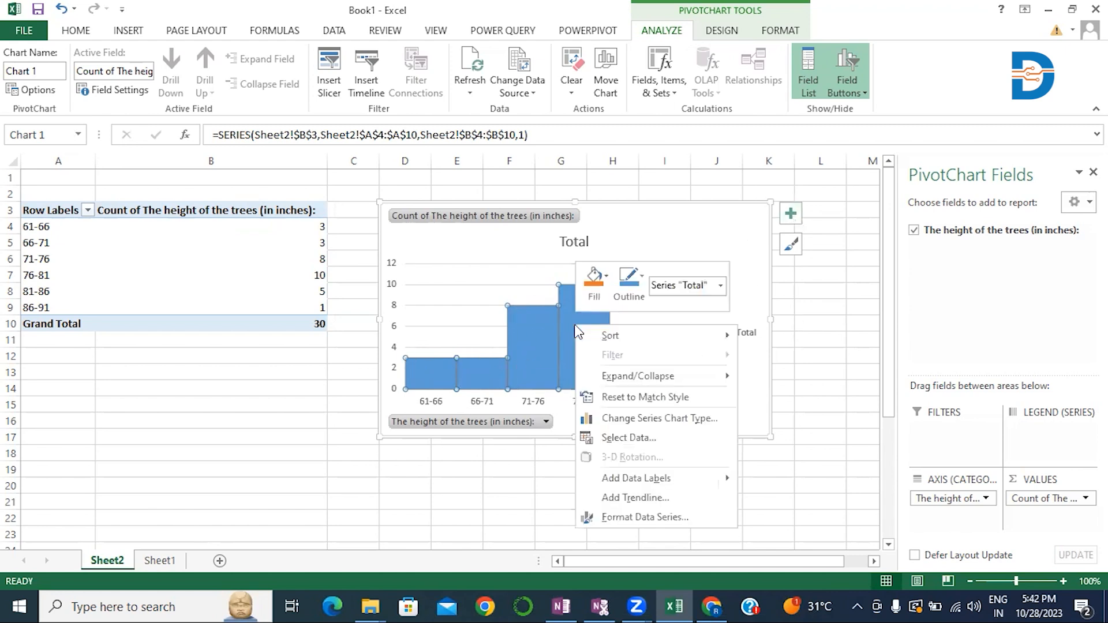
{"action": "mouse_move", "coordinate": [612, 482]}
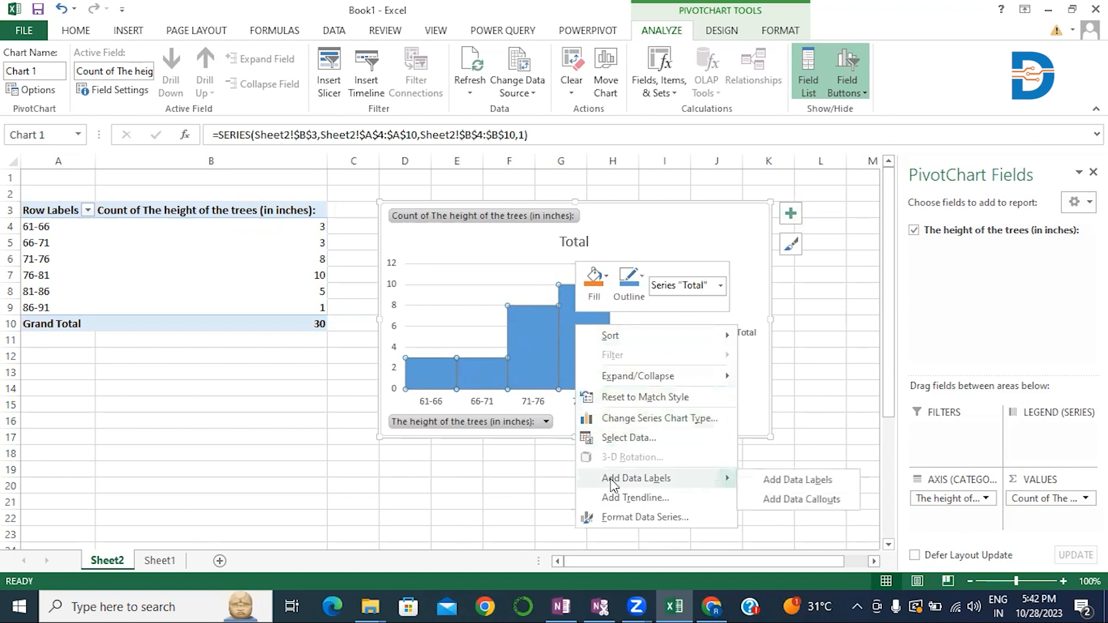
{"action": "left_click", "coordinate": [817, 482]}
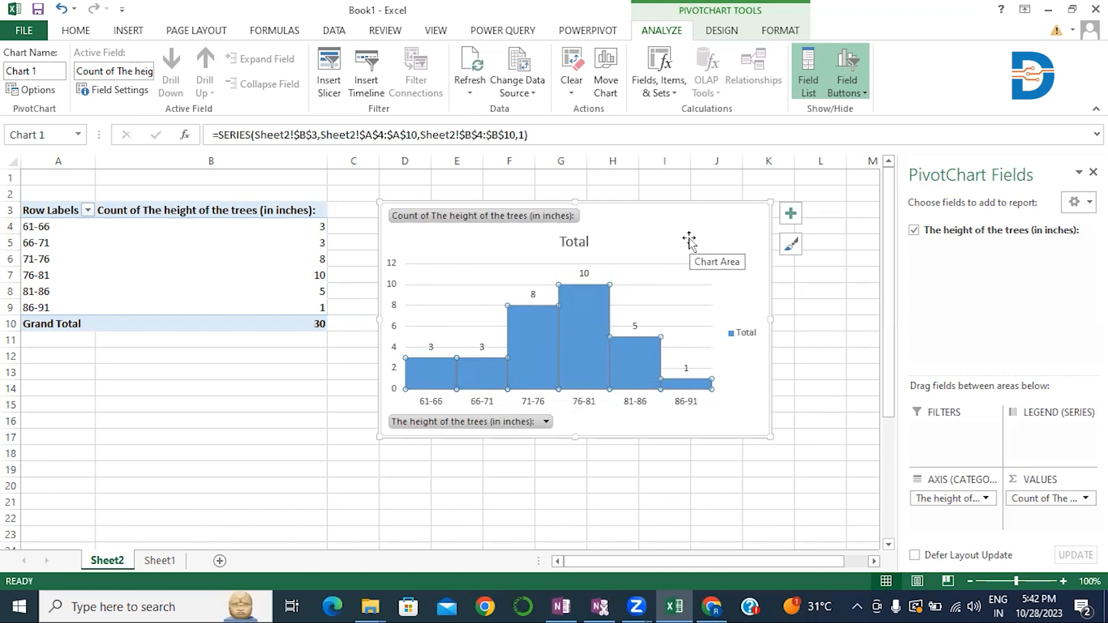
{"action": "left_click", "coordinate": [731, 231]}
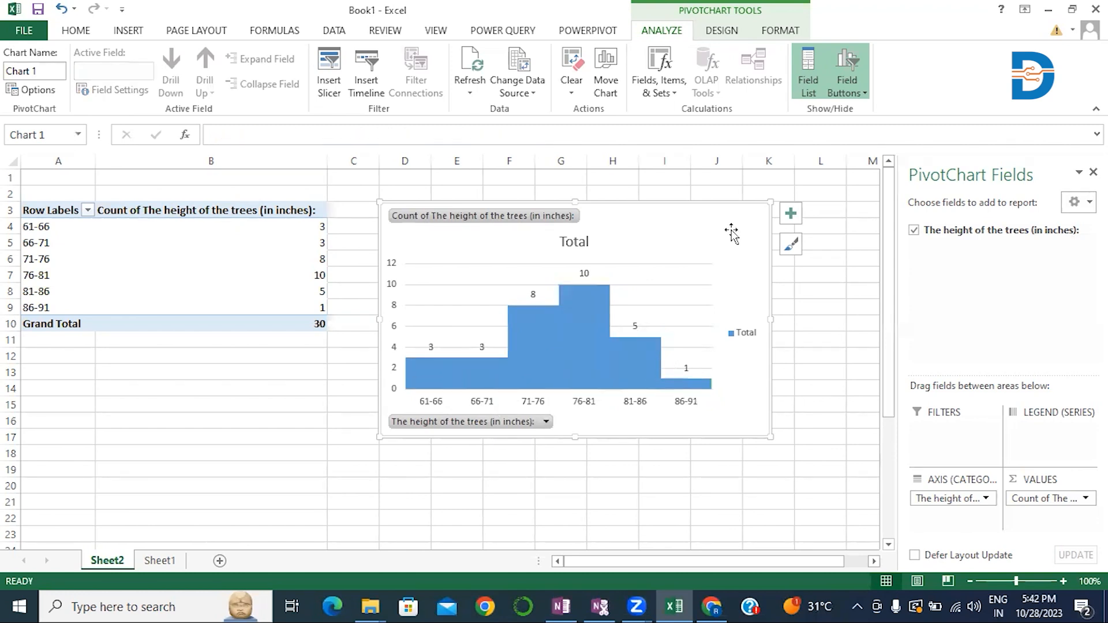
{"action": "left_click", "coordinate": [589, 308]}
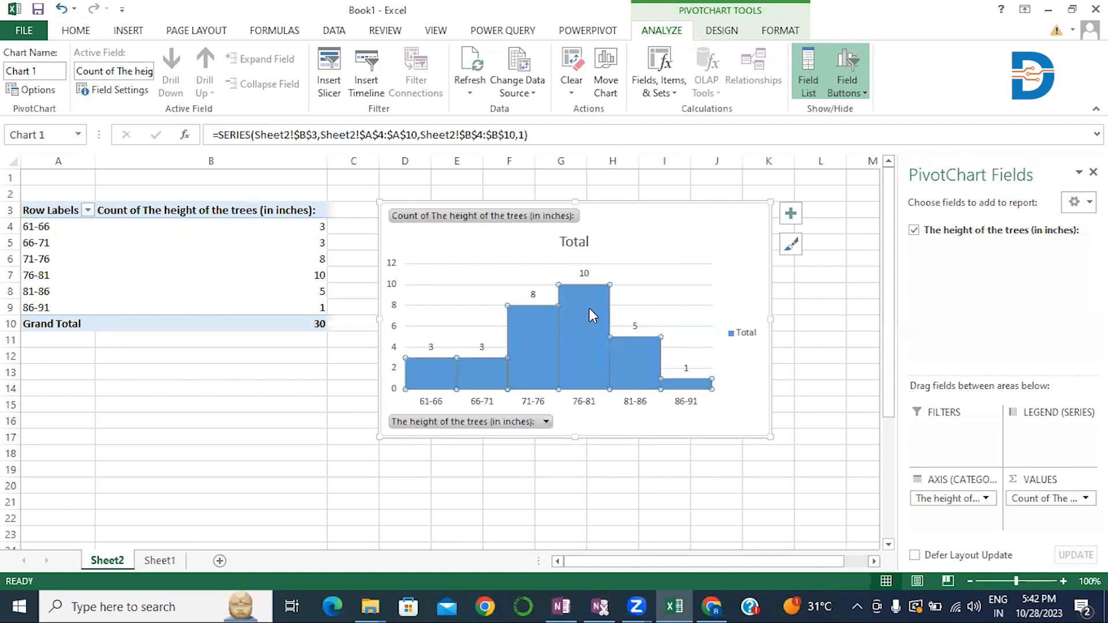
{"action": "right_click", "coordinate": [591, 315]}
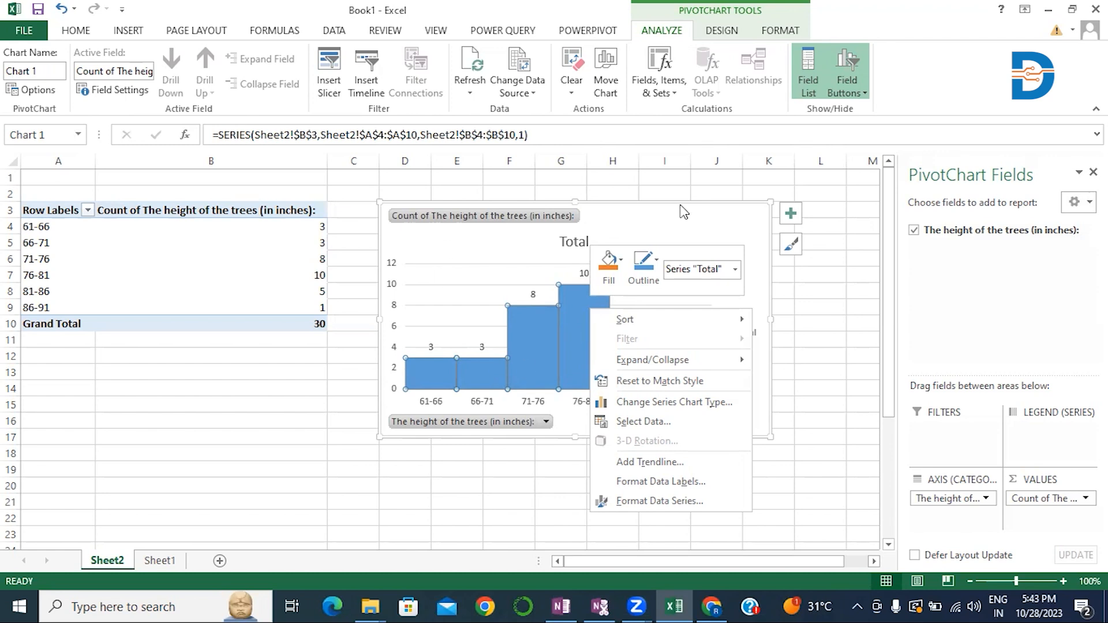
{"action": "key", "text": "Escape"}
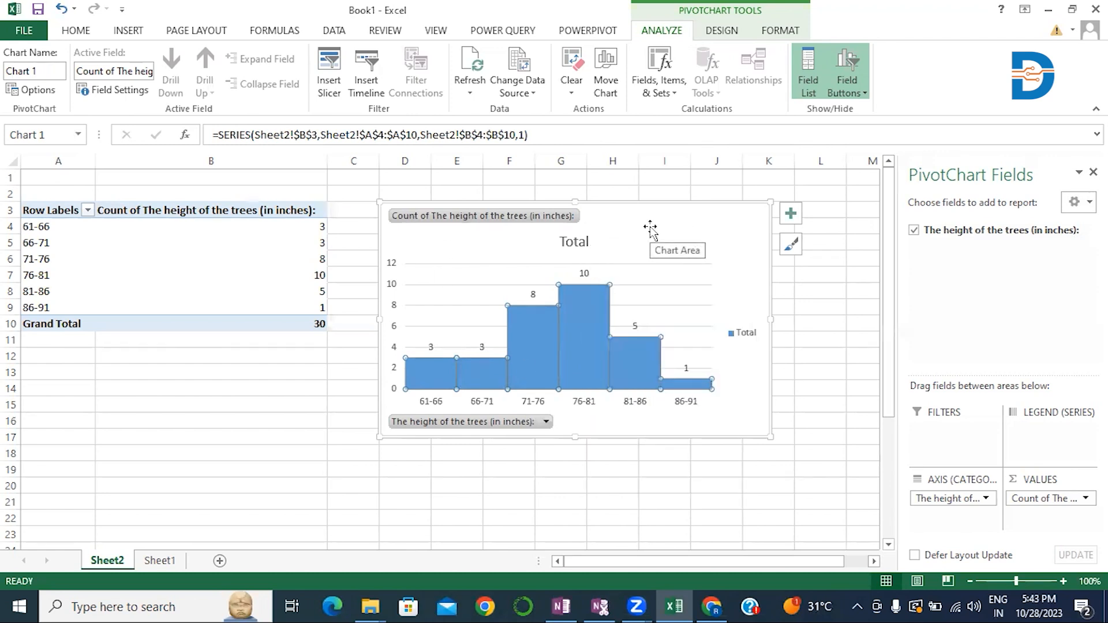